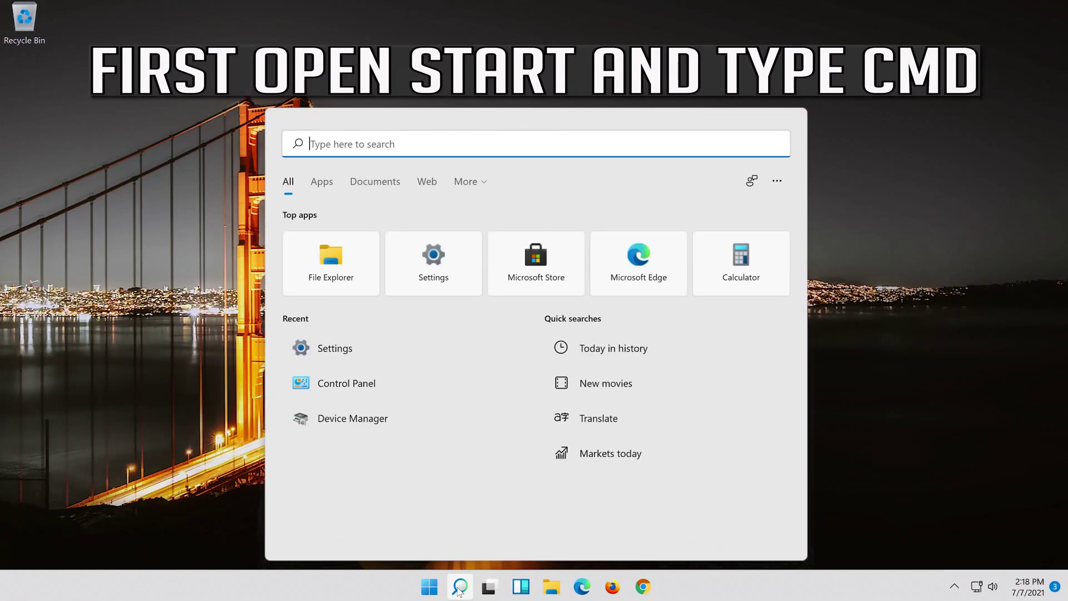
{"action": "type", "text": "cmd"}
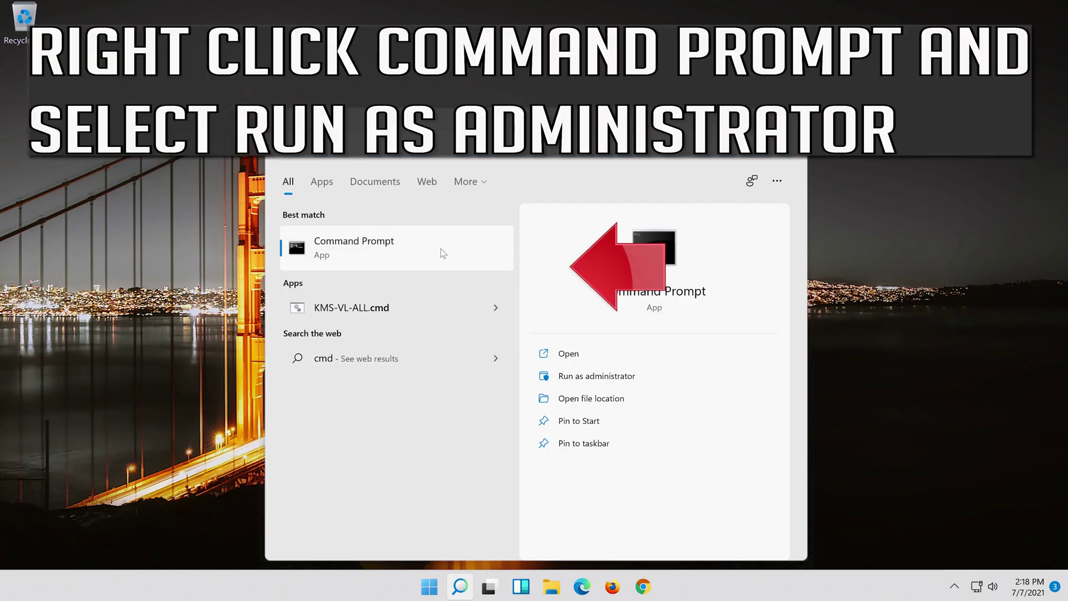
Step: Launch Command Prompt as administrator from the Start search results for 'cmd'
{"action": "right_click", "coordinate": [440, 250]}
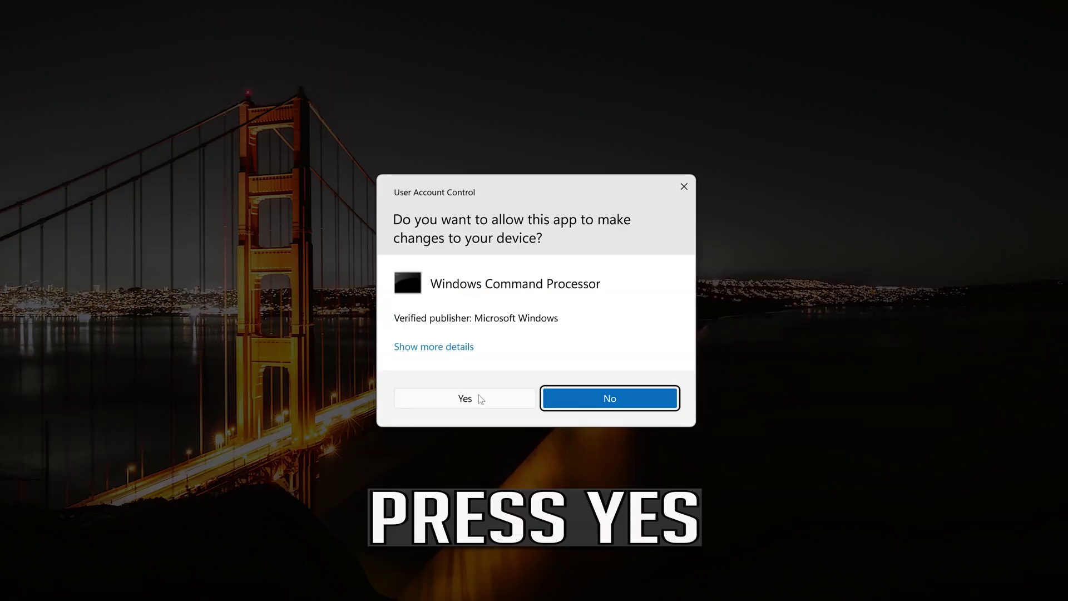
Step: Approve elevation and run 'netsh int ip reset c:\resetlog.txt' to reset TCP/IP
{"action": "left_click", "coordinate": [476, 397]}
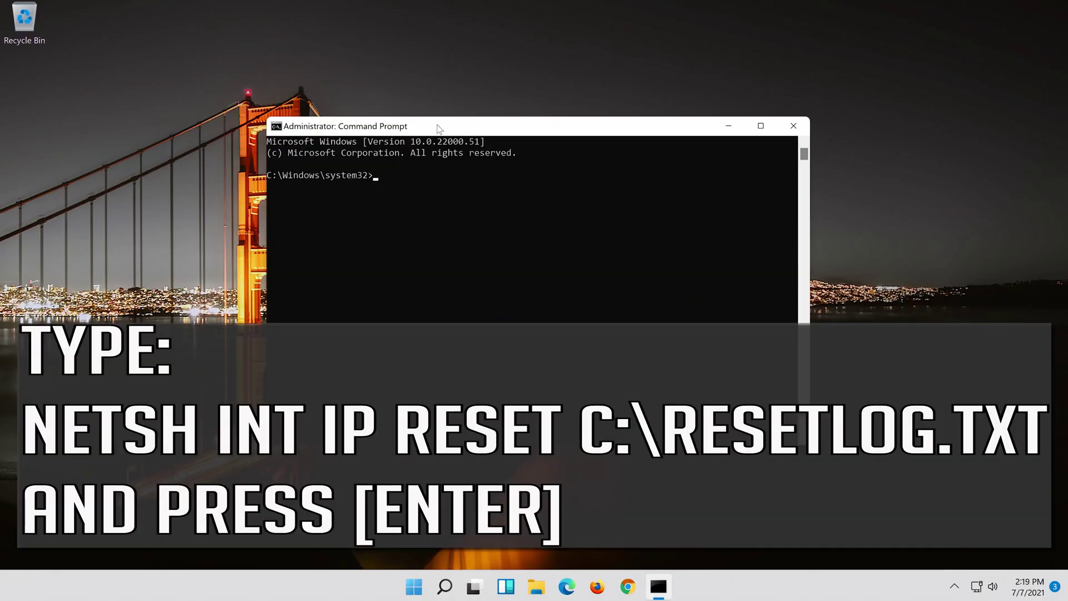
{"action": "type", "text": "n"}
{"action": "type", "text": "et"}
{"action": "type", "text": "sh"}
{"action": "type", "text": " int"}
{"action": "type", "text": " ip r"}
{"action": "type", "text": "ese"}
{"action": "type", "text": "t c:\\"}
{"action": "type", "text": "reset"}
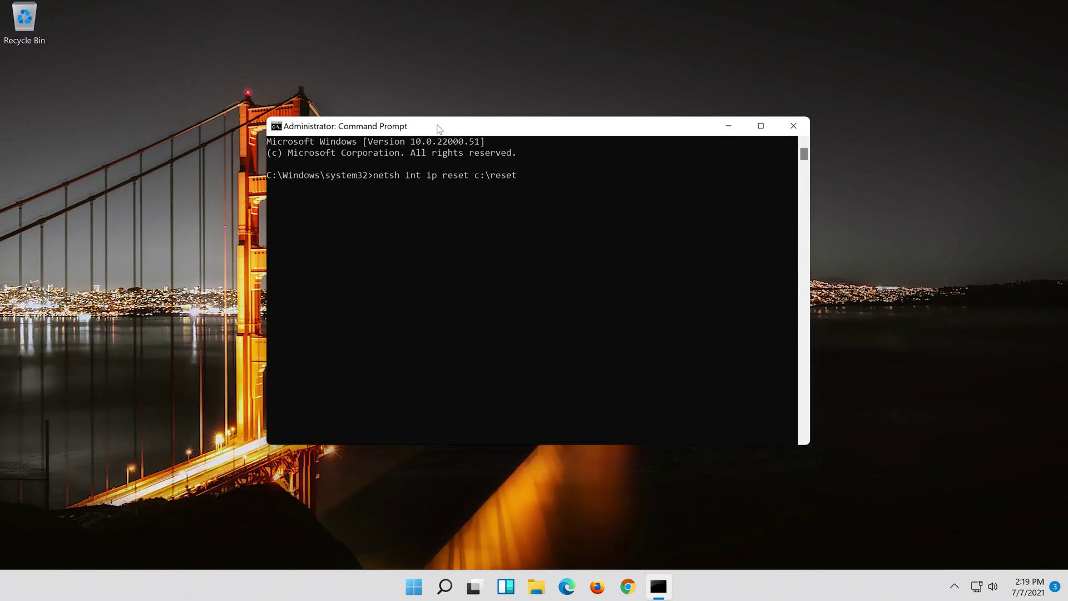
{"action": "type", "text": "log.tx"}
{"action": "type", "text": "t"}
{"action": "key", "text": "Return"}
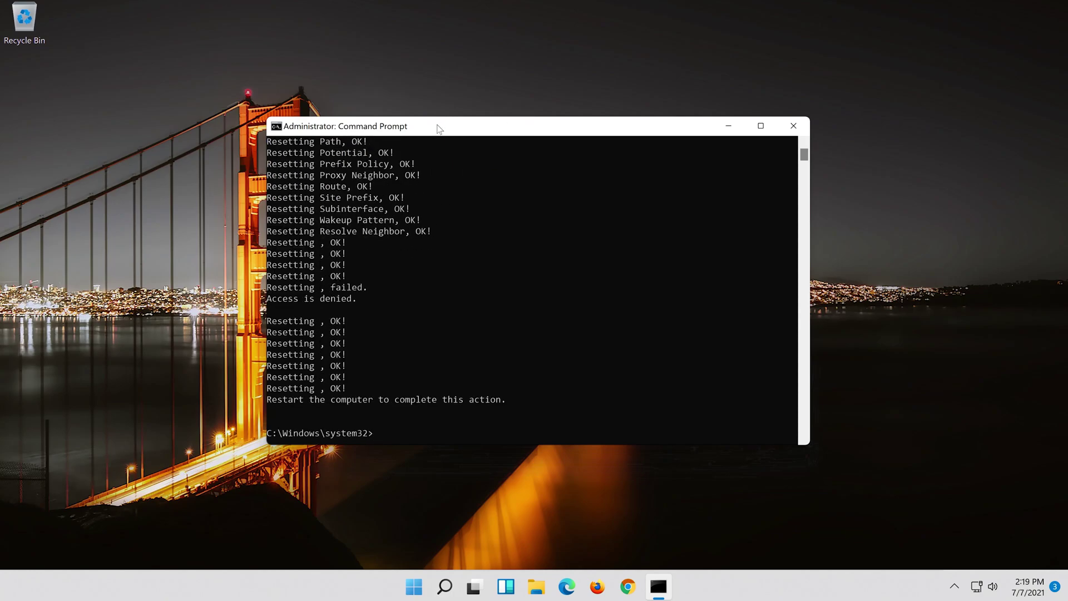
{"action": "type", "text": "netsh"}
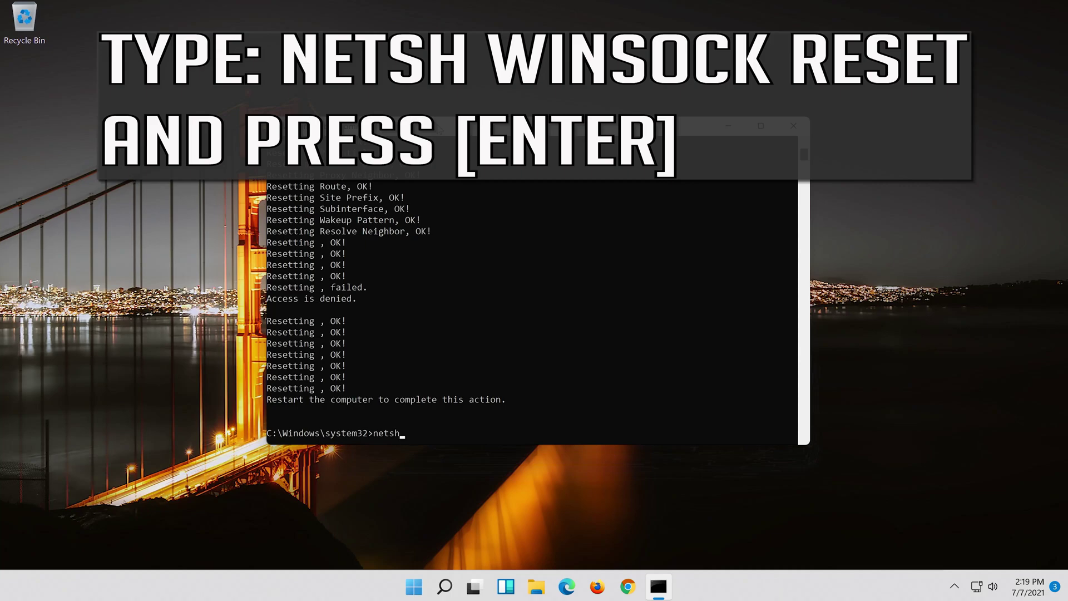
{"action": "type", "text": " wins"}
{"action": "type", "text": "oc"}
{"action": "type", "text": "k"}
{"action": "type", "text": " reset"}
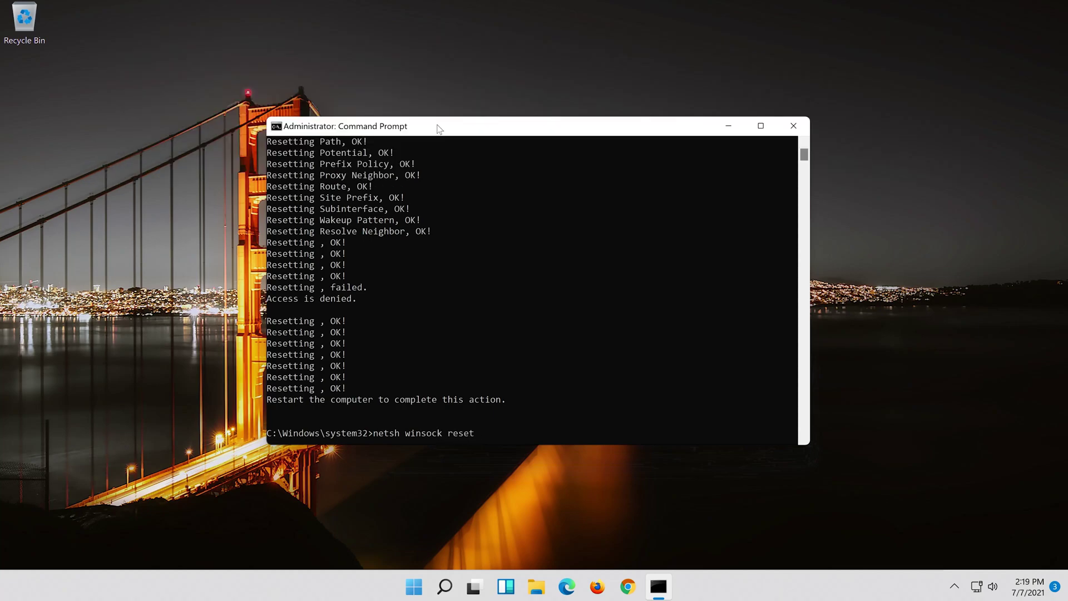
Step: Run 'netsh winsock reset', then 'ipconfig /flushdns'
{"action": "key", "text": "Return"}
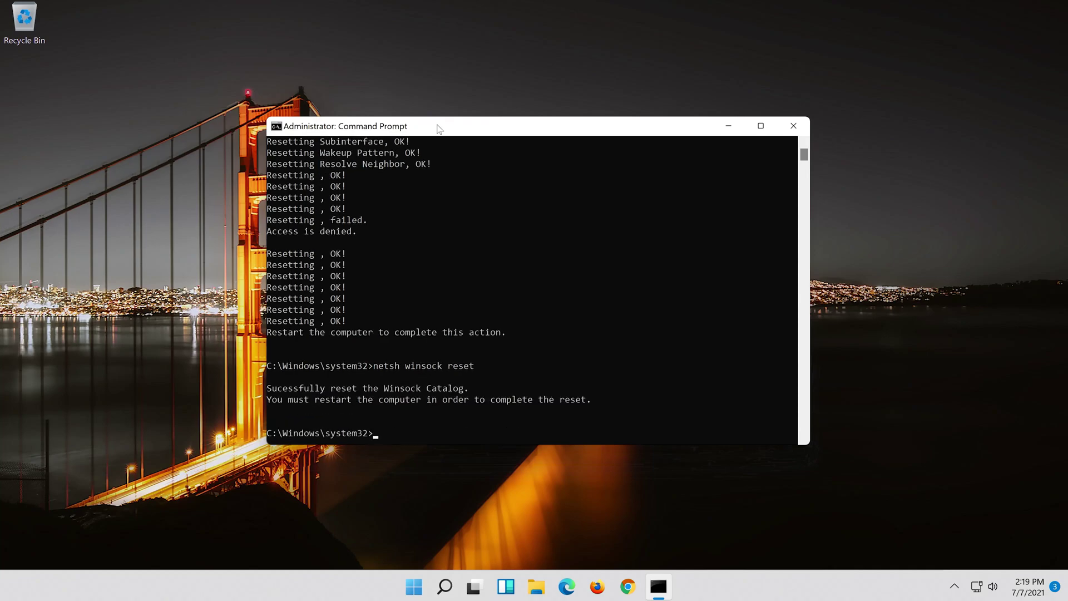
{"action": "type", "text": "ipconfig /"}
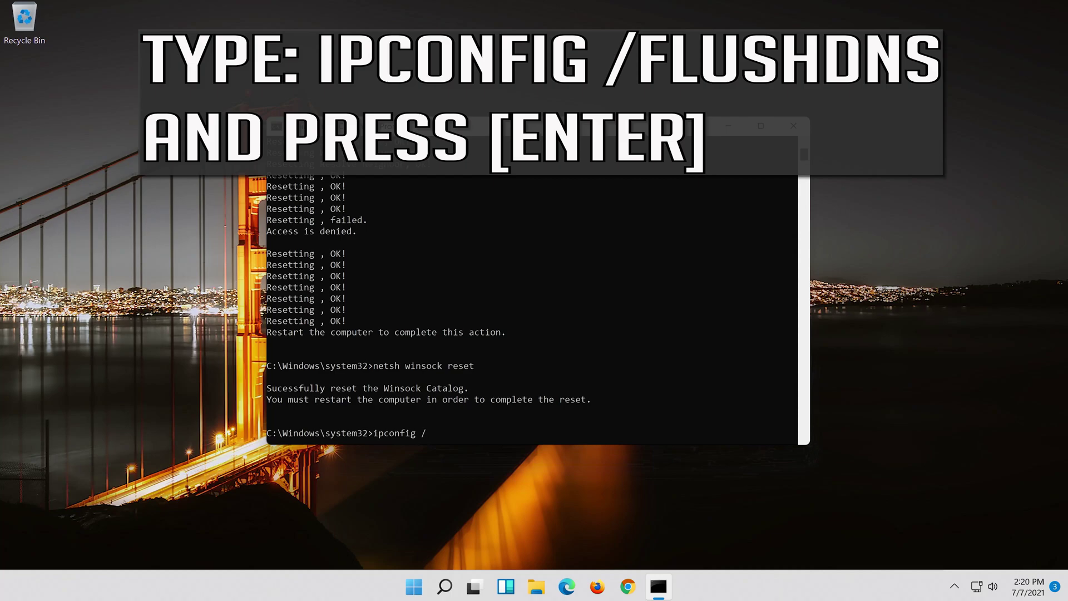
{"action": "type", "text": "fl"}
{"action": "type", "text": "ushd"}
{"action": "type", "text": "ns"}
{"action": "key", "text": "Return"}
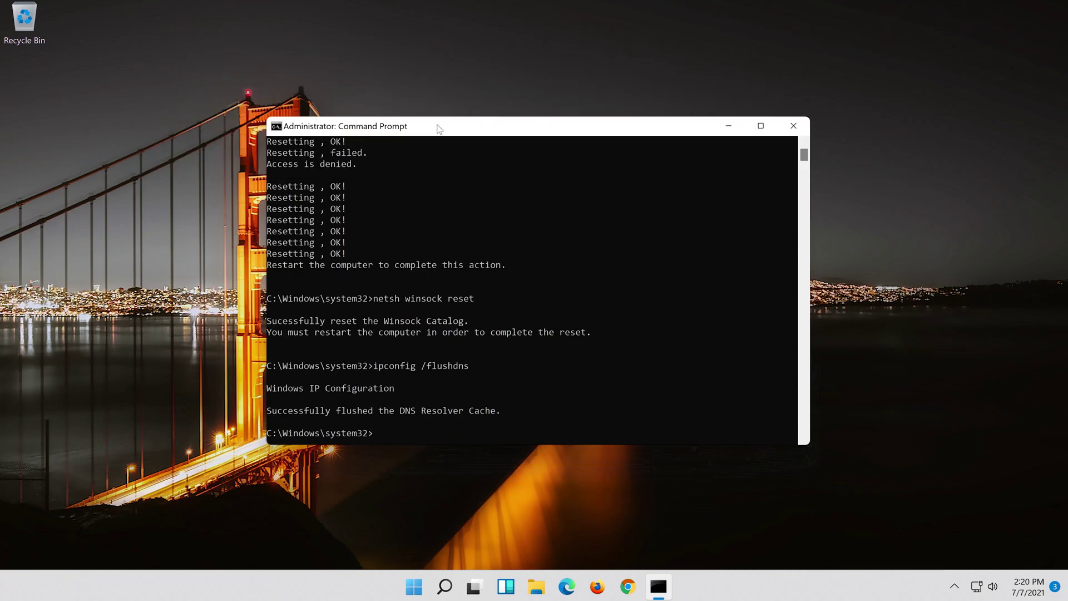
{"action": "type", "text": "e"}
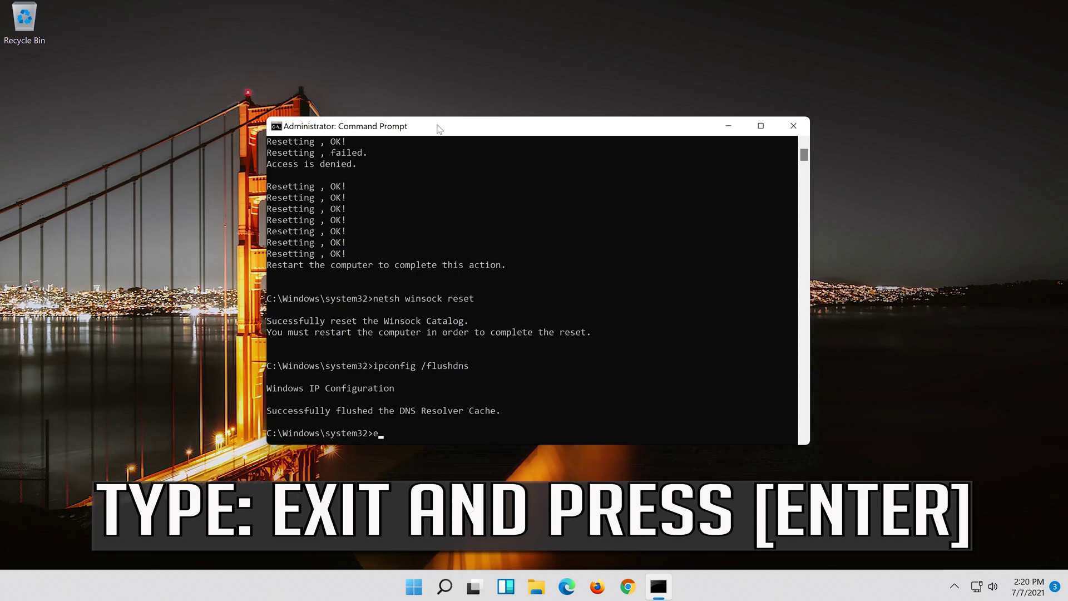
{"action": "type", "text": "xit"}
Step: Exit Command Prompt and choose Restart from the Start menu power options
{"action": "key", "text": "Return"}
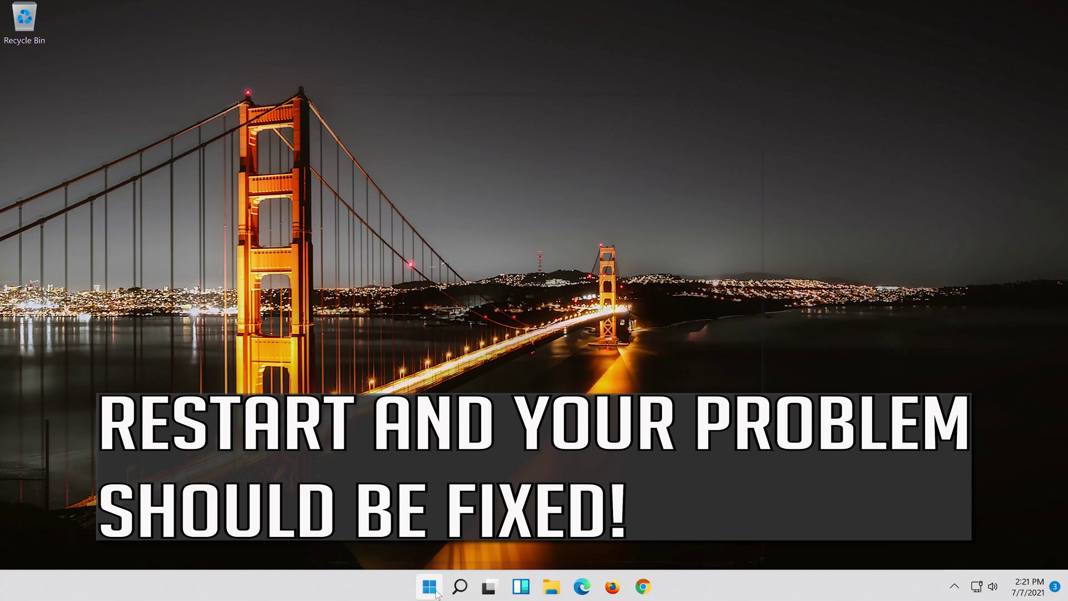
{"action": "left_click", "coordinate": [429, 587]}
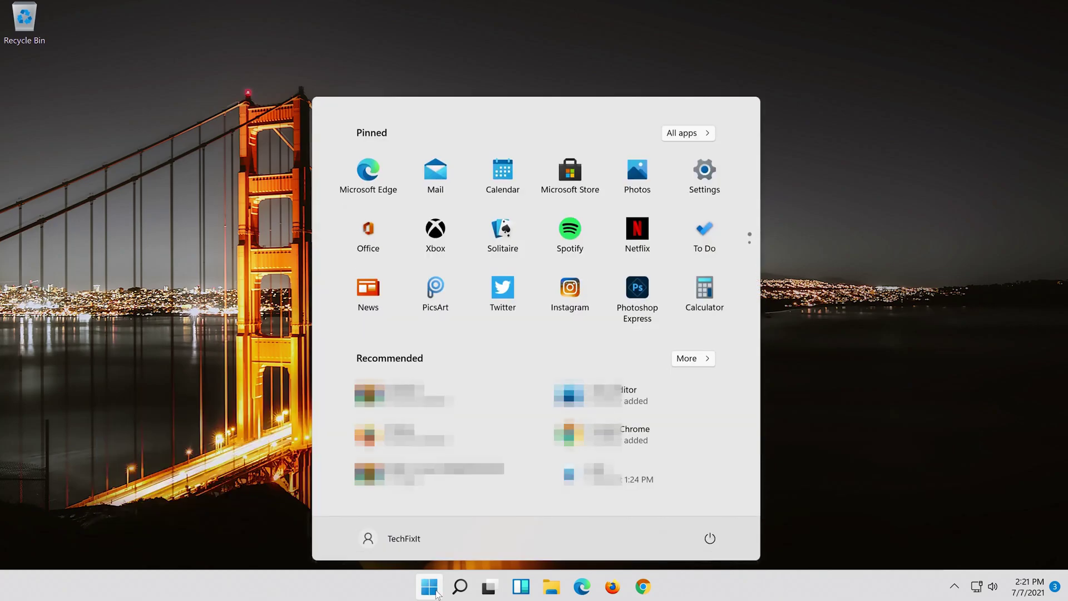
{"action": "left_click", "coordinate": [709, 539]}
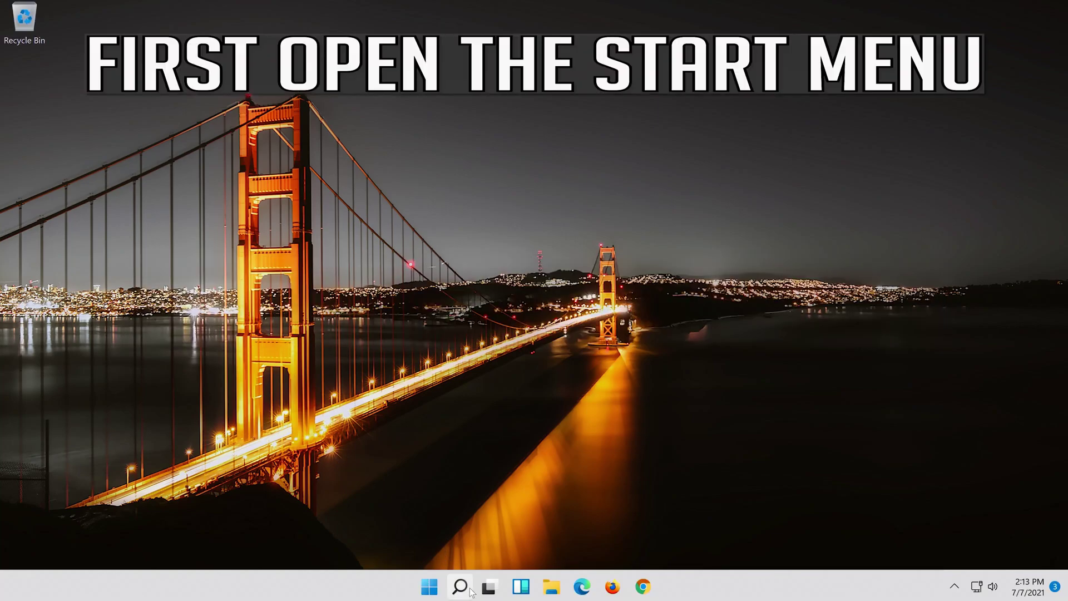
Step: Search for 'settings' from the taskbar and launch the Settings app
{"action": "left_click", "coordinate": [470, 590]}
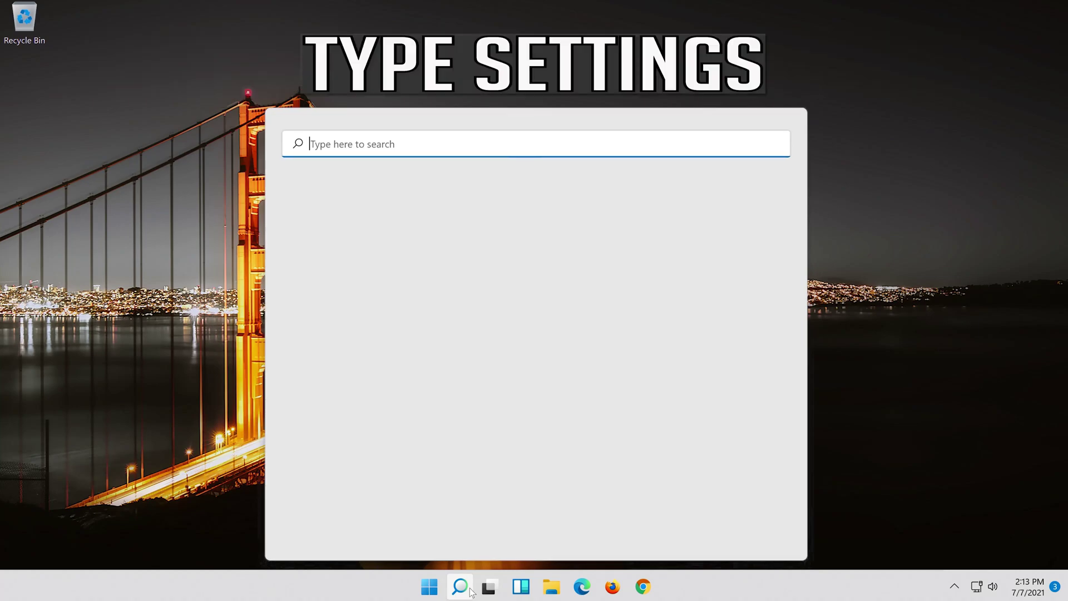
{"action": "type", "text": "settings"}
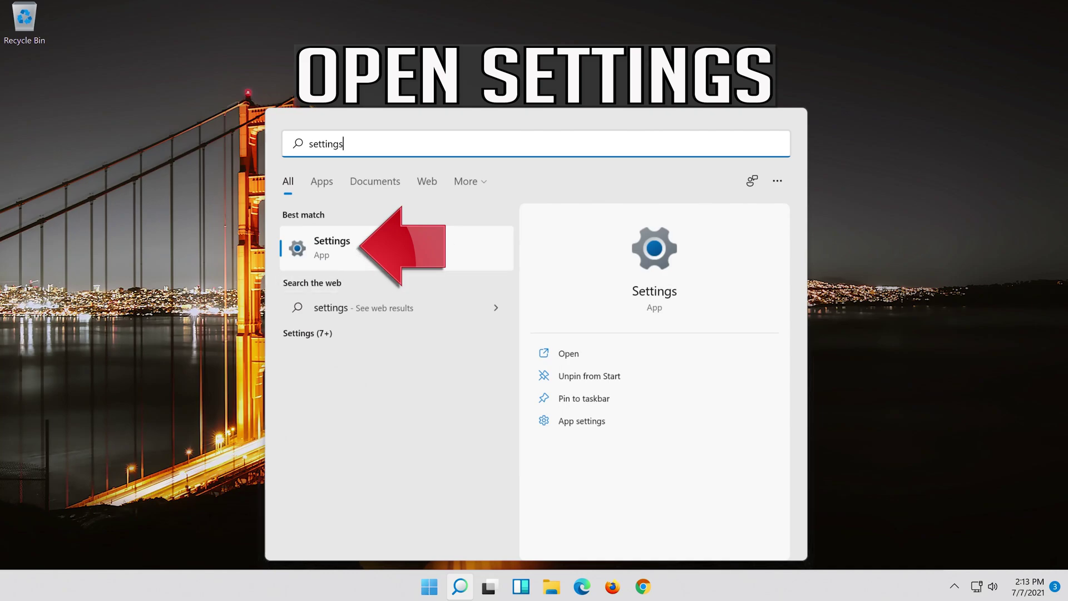
{"action": "left_click", "coordinate": [380, 255]}
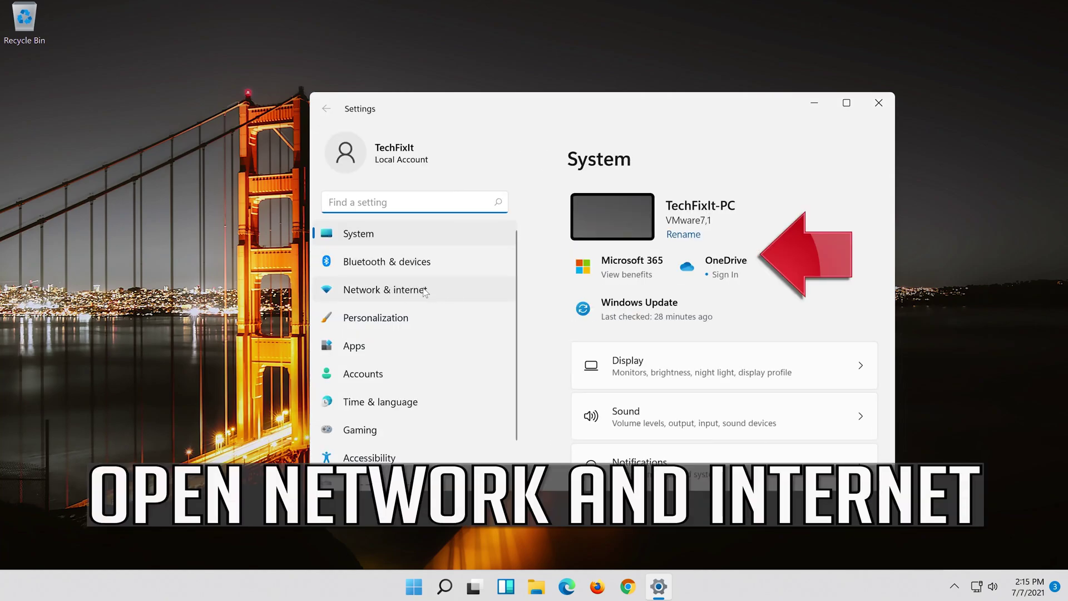
Step: Go to Network & internet, then Advanced network settings
{"action": "left_click", "coordinate": [413, 292]}
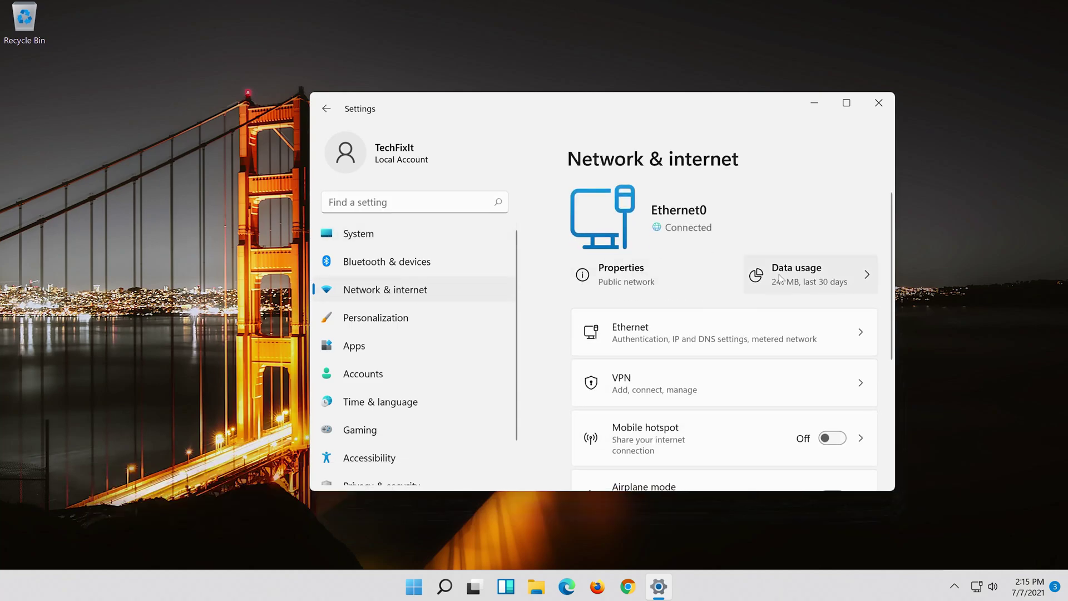
{"action": "scroll", "coordinate": [765, 280], "scroll_direction": "down", "scroll_amount": 3}
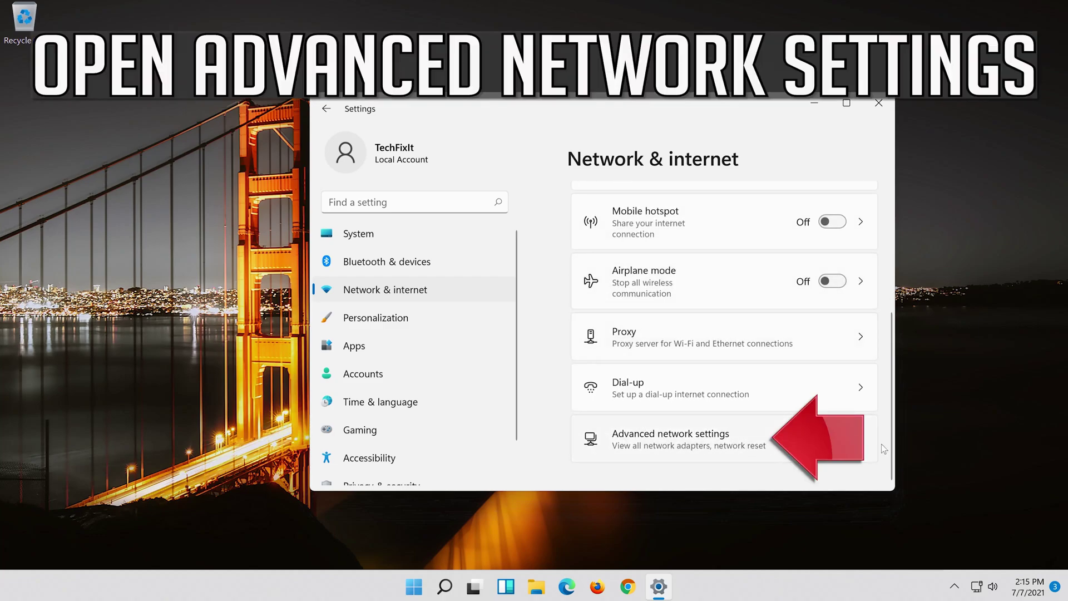
{"action": "left_click", "coordinate": [656, 445]}
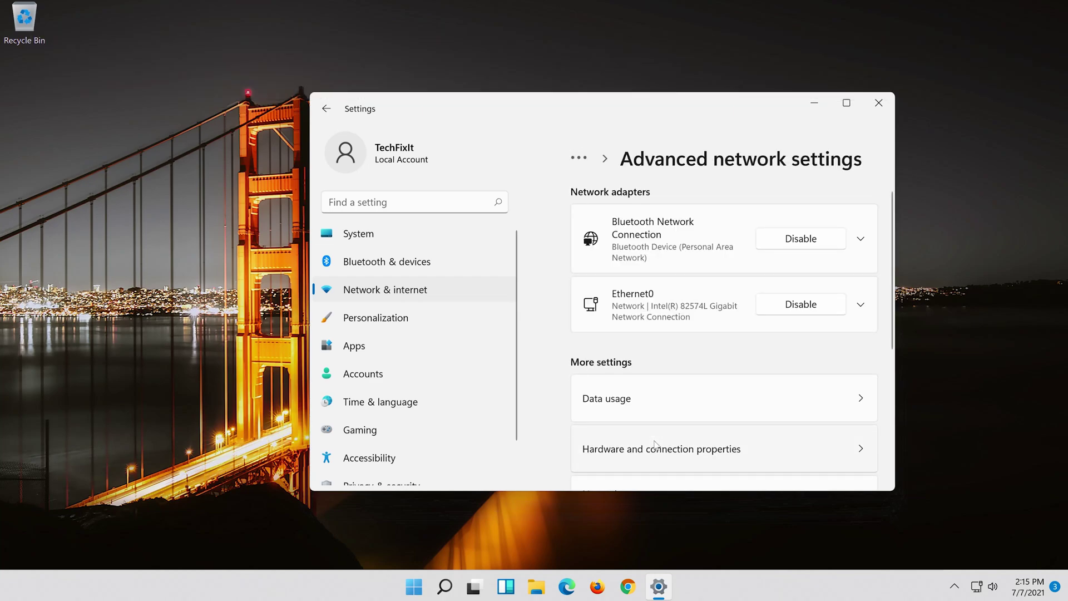
{"action": "scroll", "coordinate": [656, 446], "scroll_direction": "down", "scroll_amount": 1}
{"action": "scroll", "coordinate": [655, 445], "scroll_direction": "down", "scroll_amount": 1}
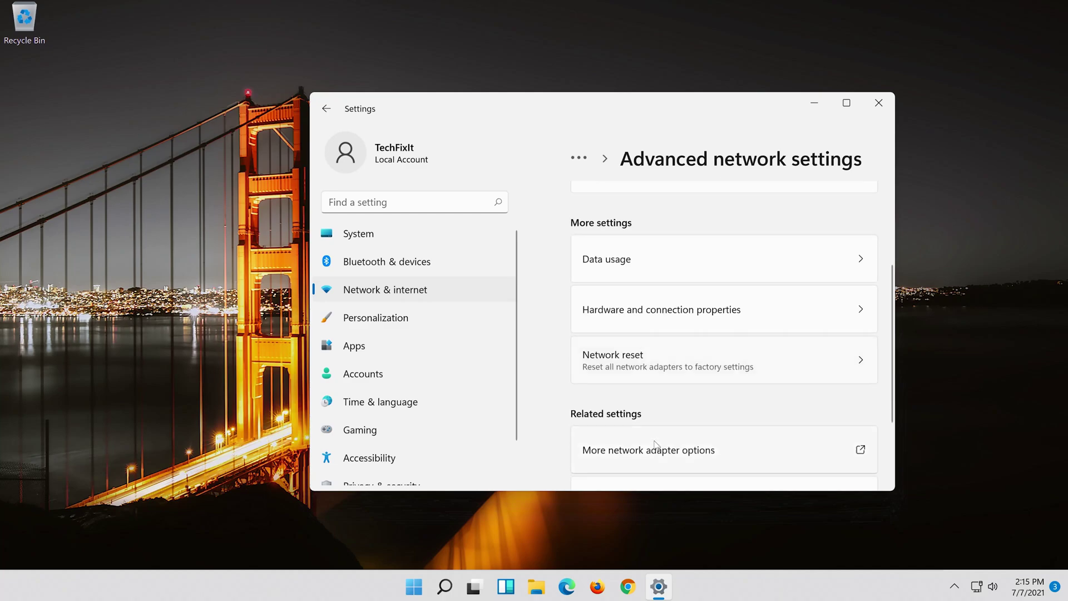
Step: Run Network reset with Reset now and confirm it, then dismiss the sign-out notice and close Settings
{"action": "left_click", "coordinate": [697, 347]}
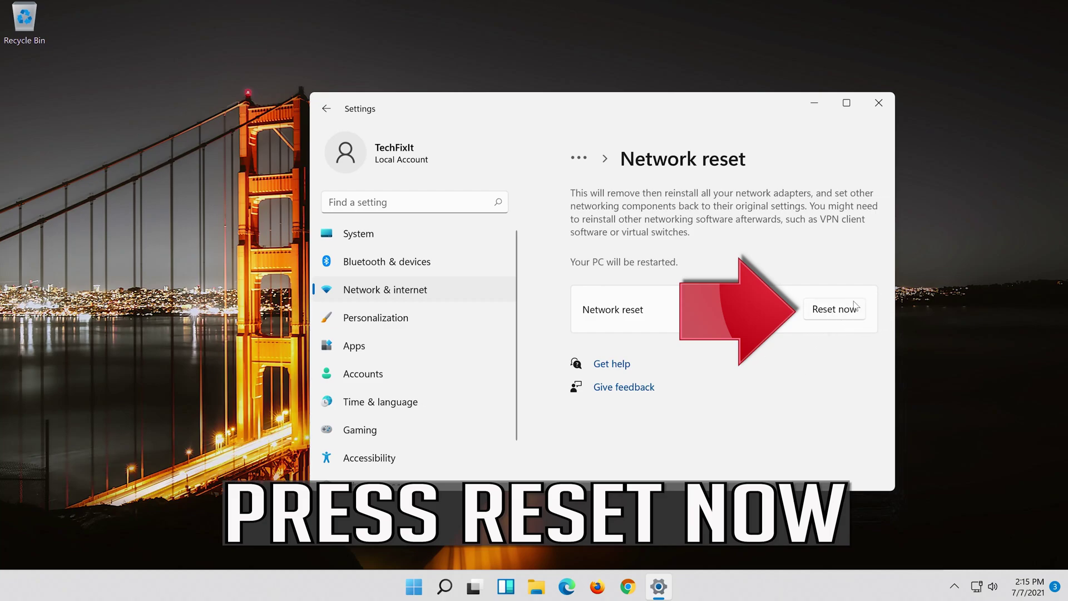
{"action": "left_click", "coordinate": [836, 309]}
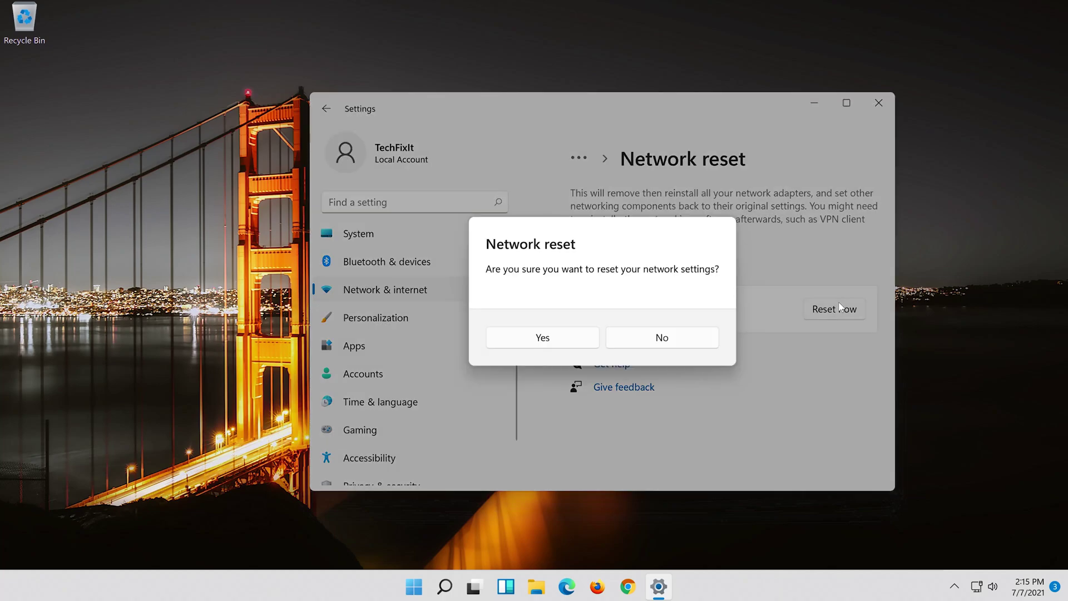
{"action": "left_click", "coordinate": [552, 339]}
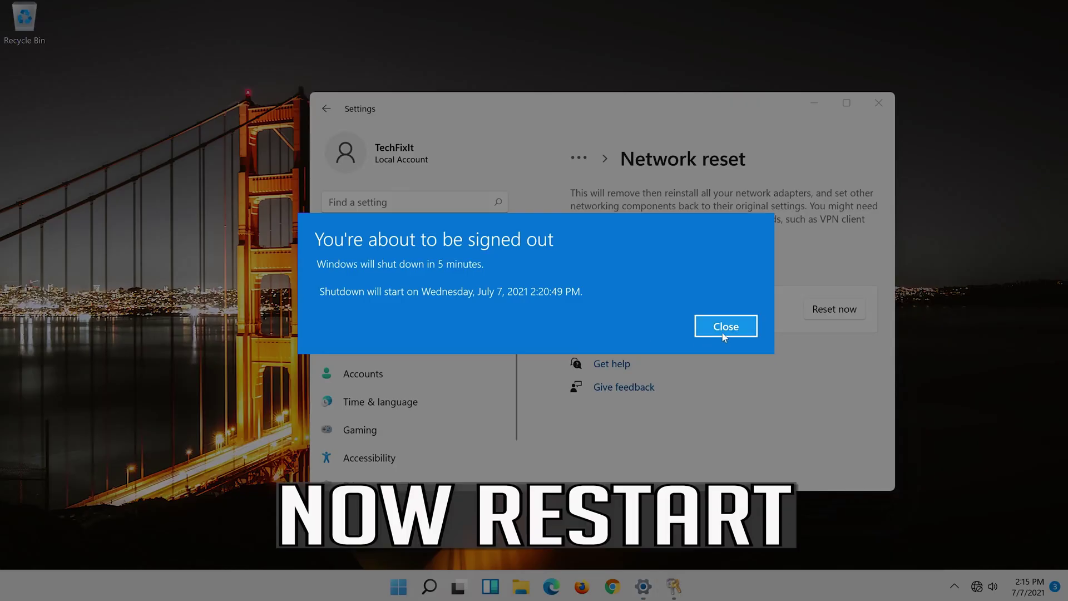
{"action": "left_click", "coordinate": [723, 326]}
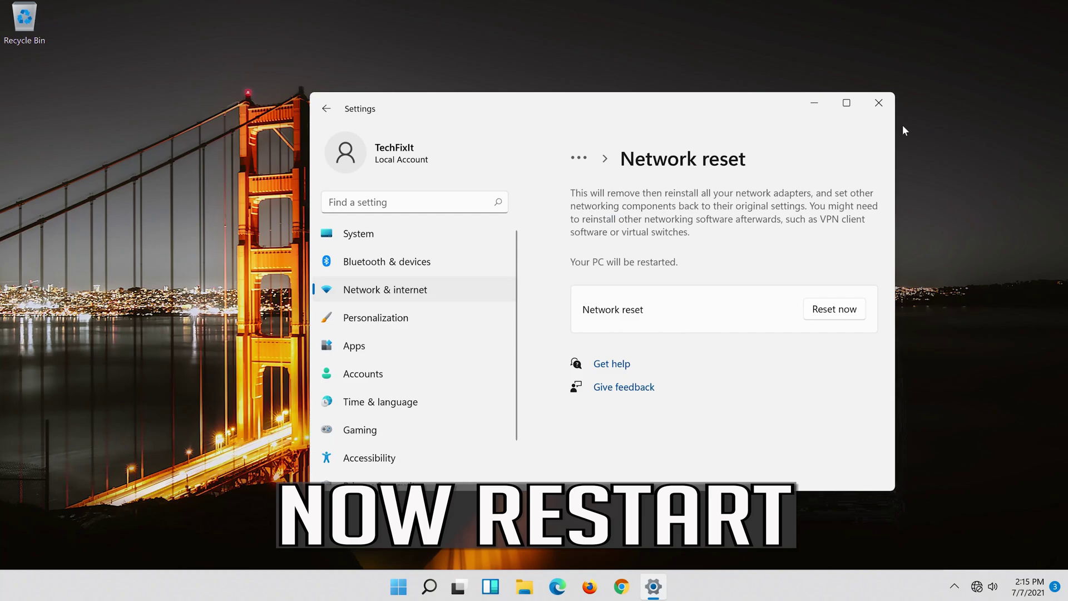
{"action": "left_click", "coordinate": [877, 102]}
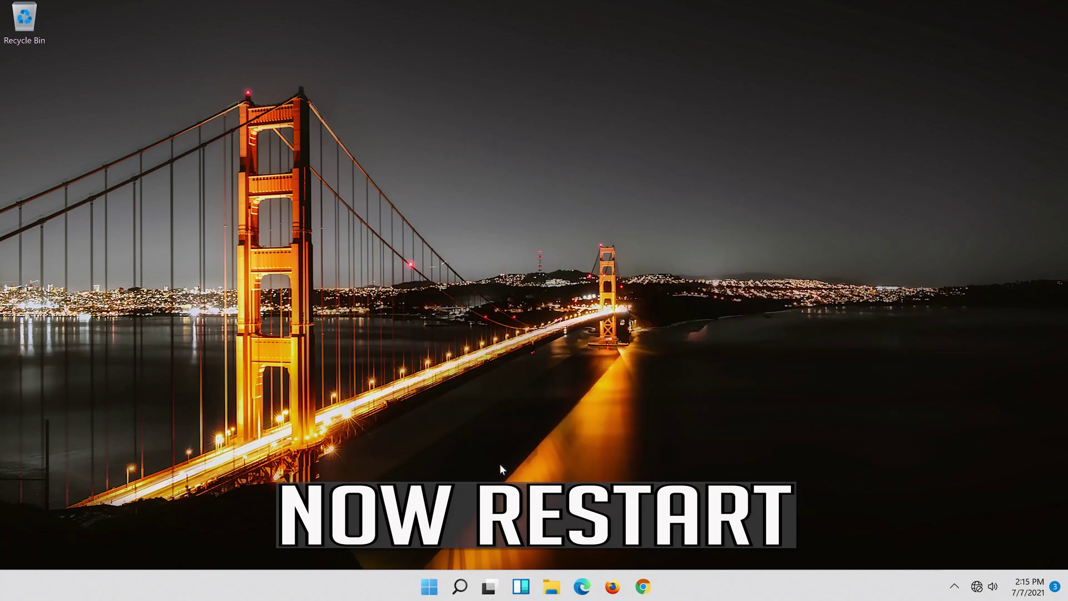
Step: Open the Start menu's power options to restart the PC
{"action": "left_click", "coordinate": [427, 586]}
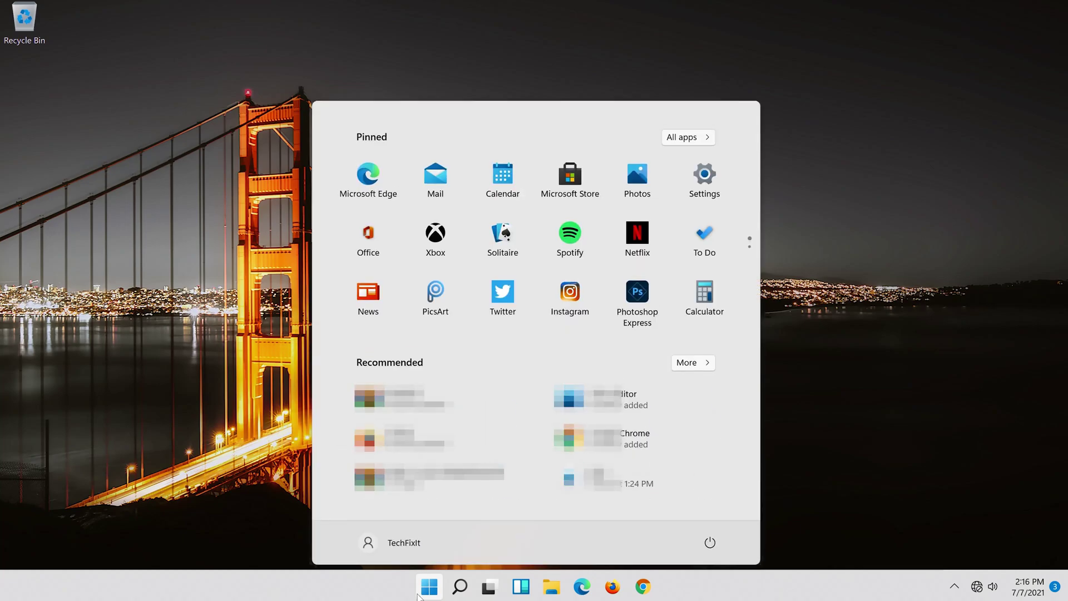
{"action": "left_click", "coordinate": [709, 538]}
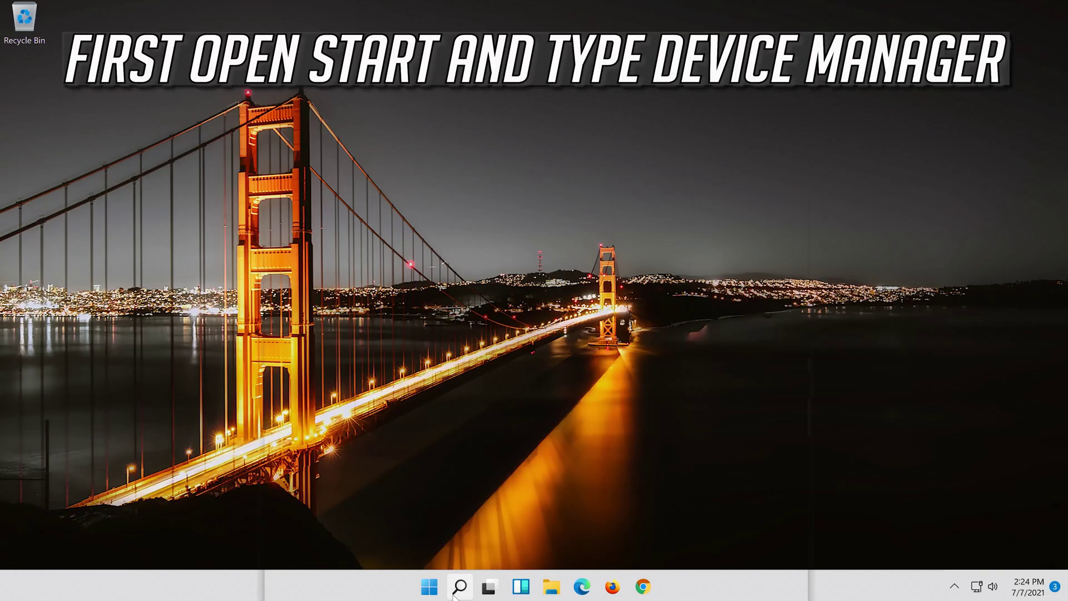
Step: Search for 'device manager' and open the Device Manager best match
{"action": "left_click", "coordinate": [458, 587]}
{"action": "type", "text": "device"}
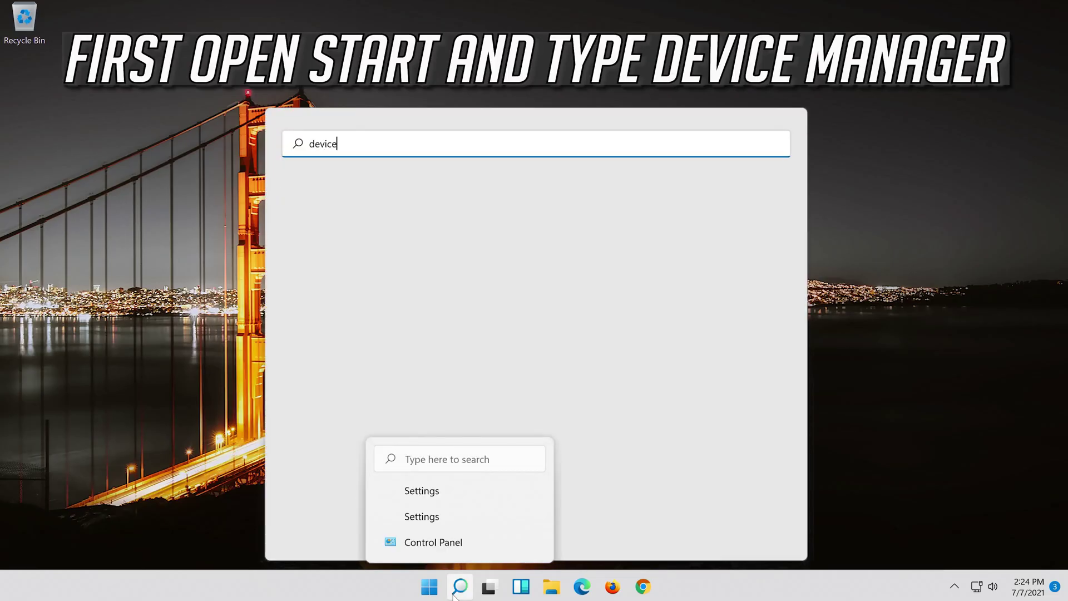
{"action": "type", "text": " manager"}
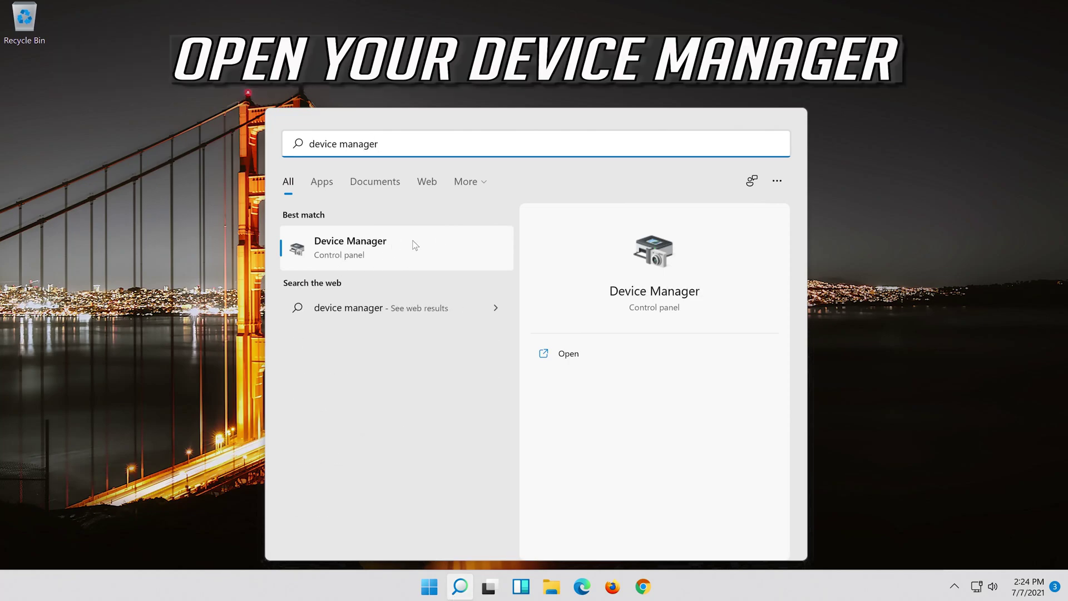
{"action": "left_click", "coordinate": [381, 254]}
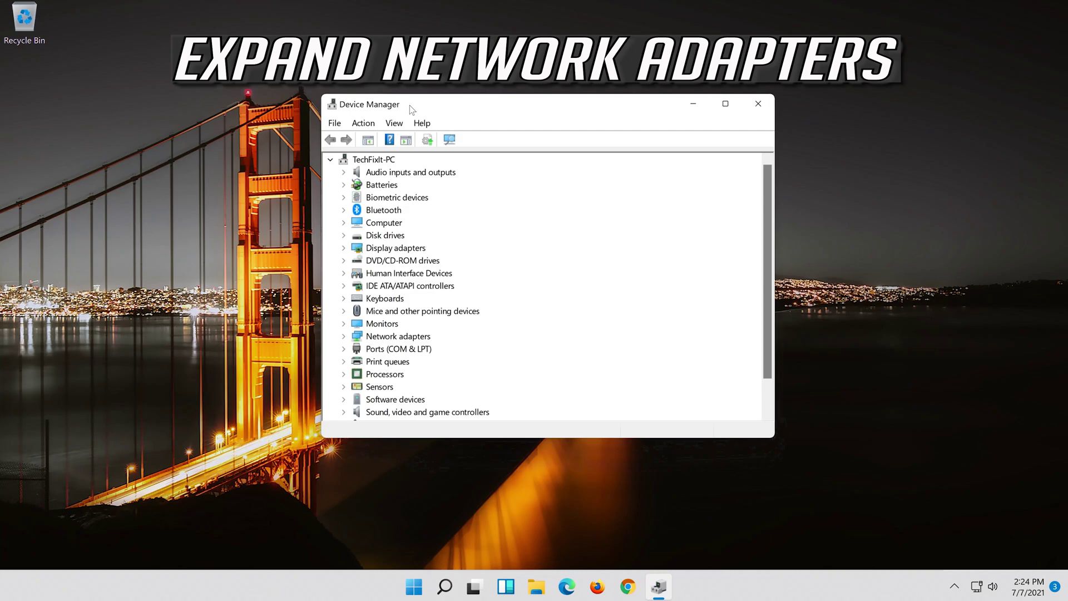
Step: Expand Network adapters and open Properties for the Intel(R) 82574L Gigabit Network Connection
{"action": "left_click", "coordinate": [381, 336]}
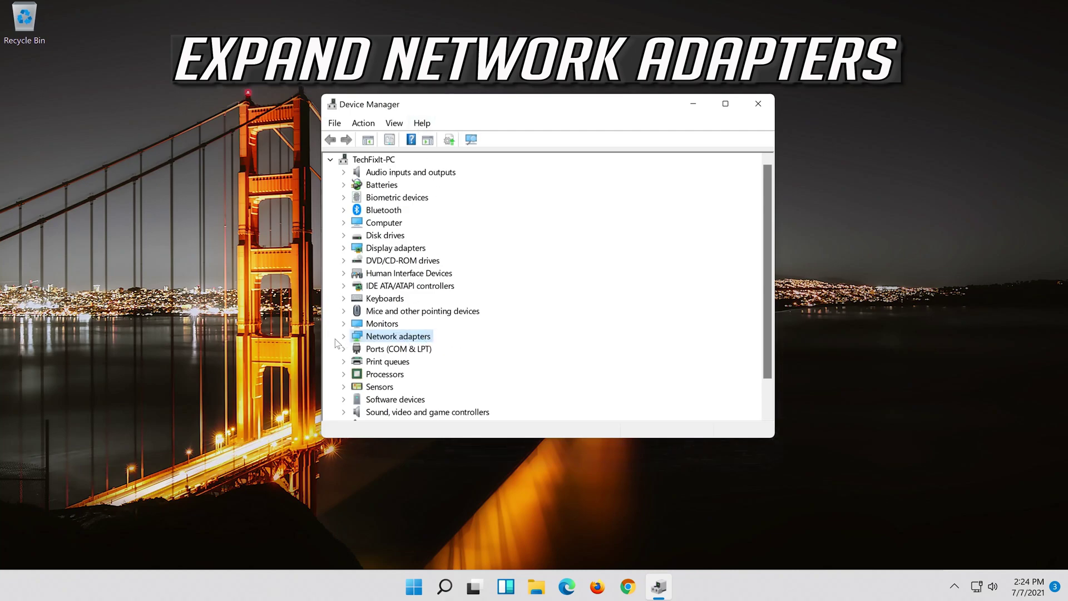
{"action": "left_click", "coordinate": [344, 336]}
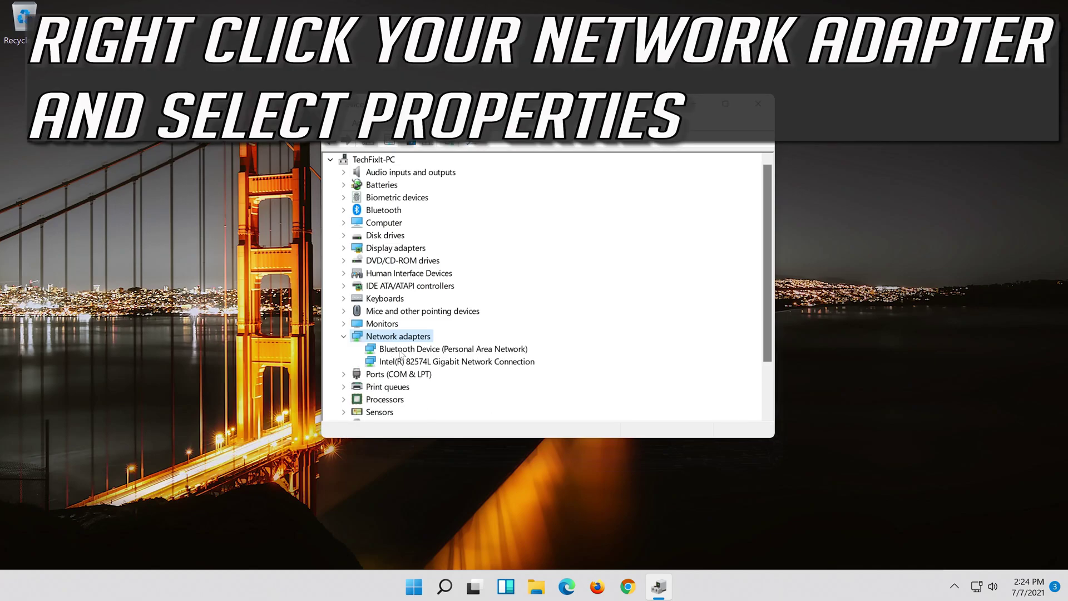
{"action": "right_click", "coordinate": [454, 364]}
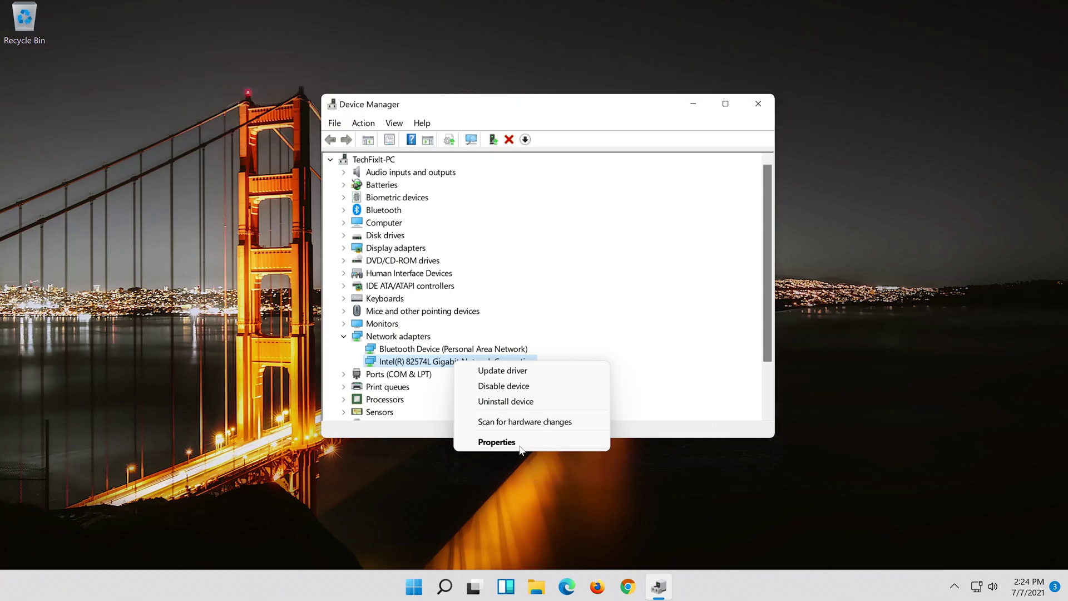
{"action": "left_click", "coordinate": [518, 442]}
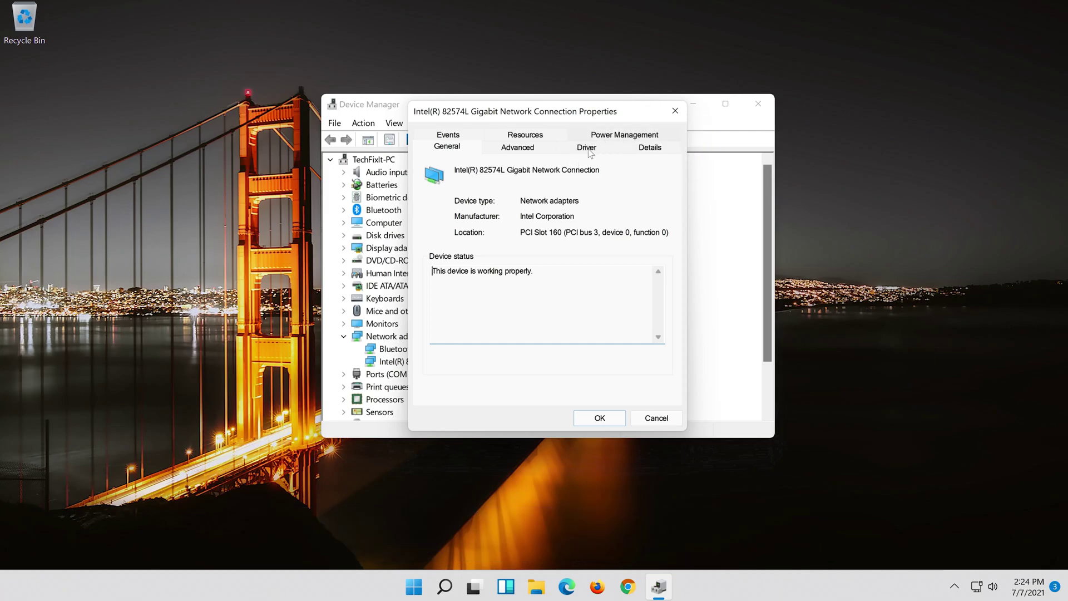
Step: Search automatically for a newer Intel 82574L driver, then check Windows Update for updated drivers
{"action": "left_click", "coordinate": [588, 148]}
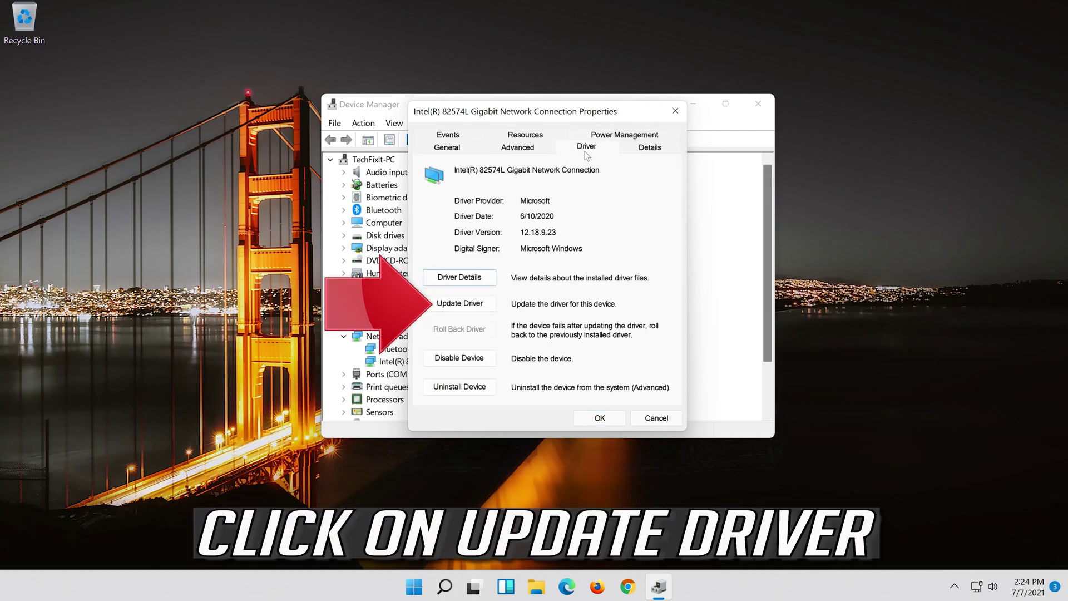
{"action": "left_click", "coordinate": [445, 305]}
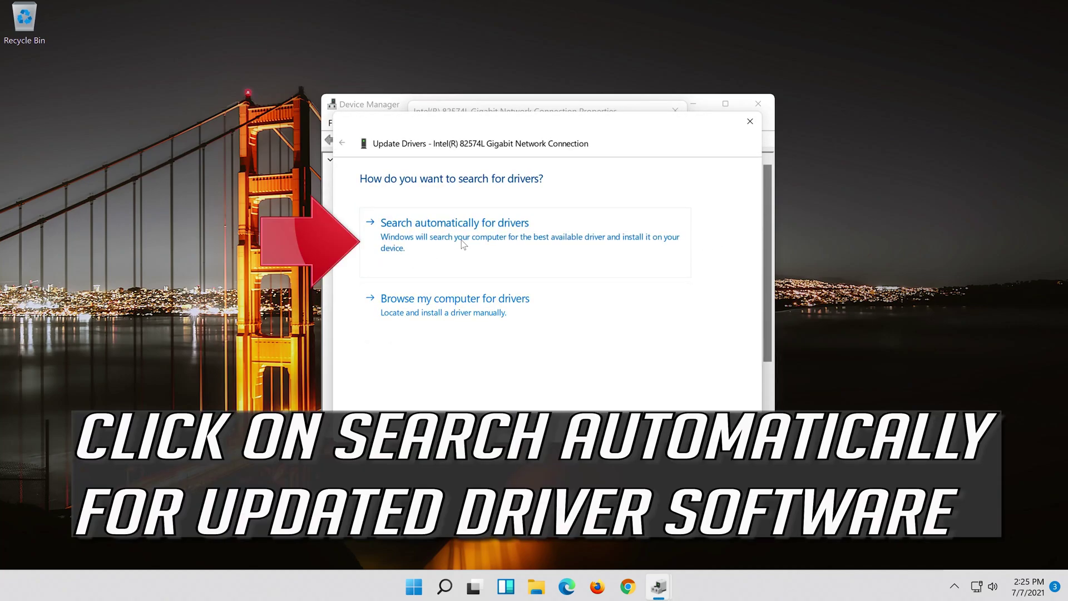
{"action": "left_click", "coordinate": [461, 240]}
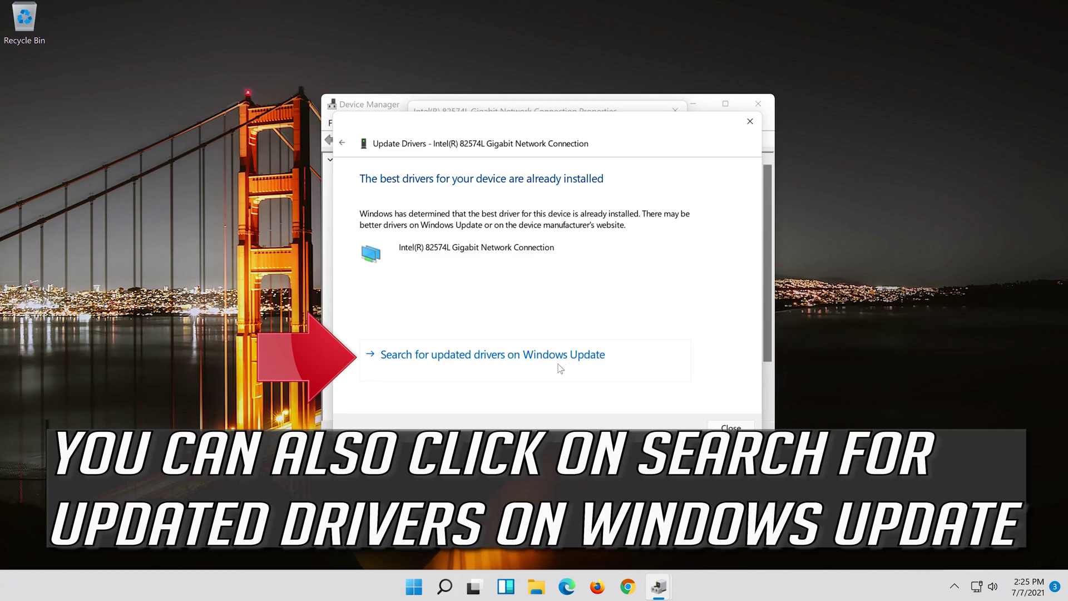
{"action": "left_click", "coordinate": [560, 362]}
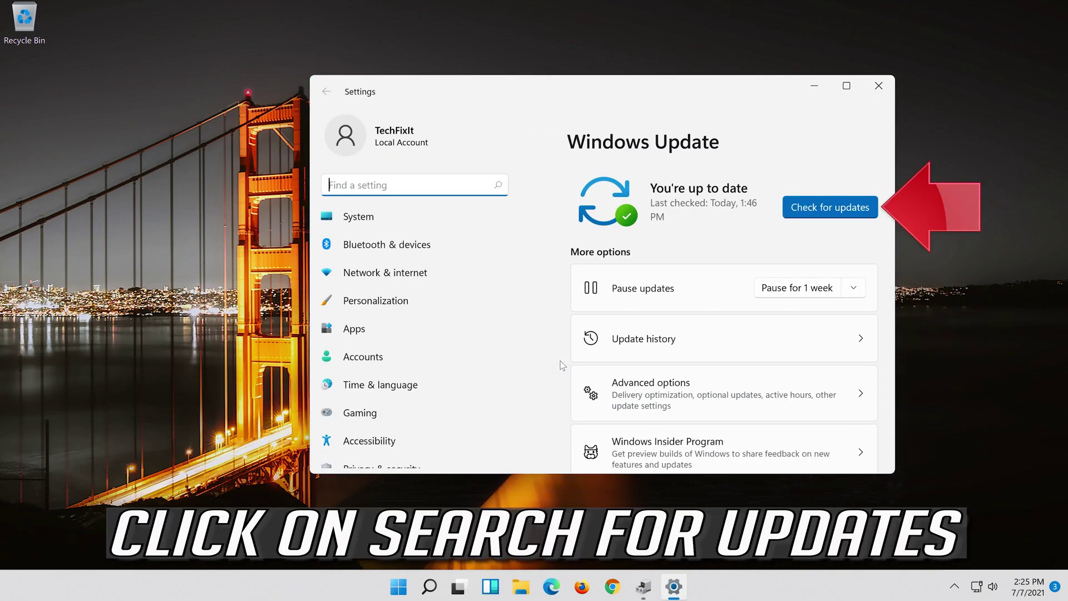
Step: Run Check for updates on the Windows Update page
{"action": "left_click", "coordinate": [834, 218]}
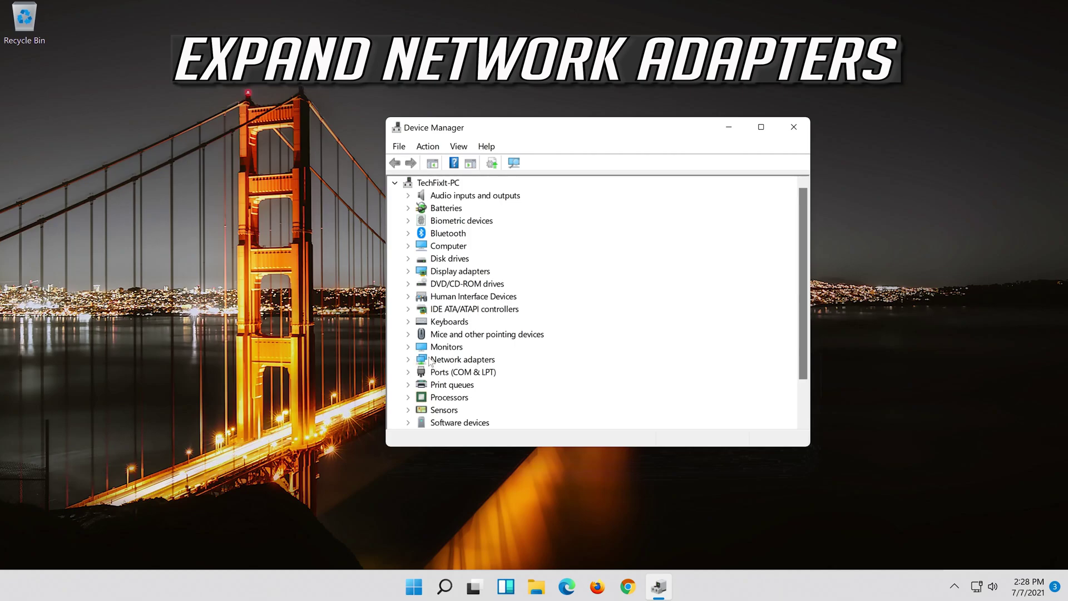
Step: Open Properties for Intel(R) 82574L Gigabit Network Connection under Network adapters
{"action": "left_click", "coordinate": [409, 360]}
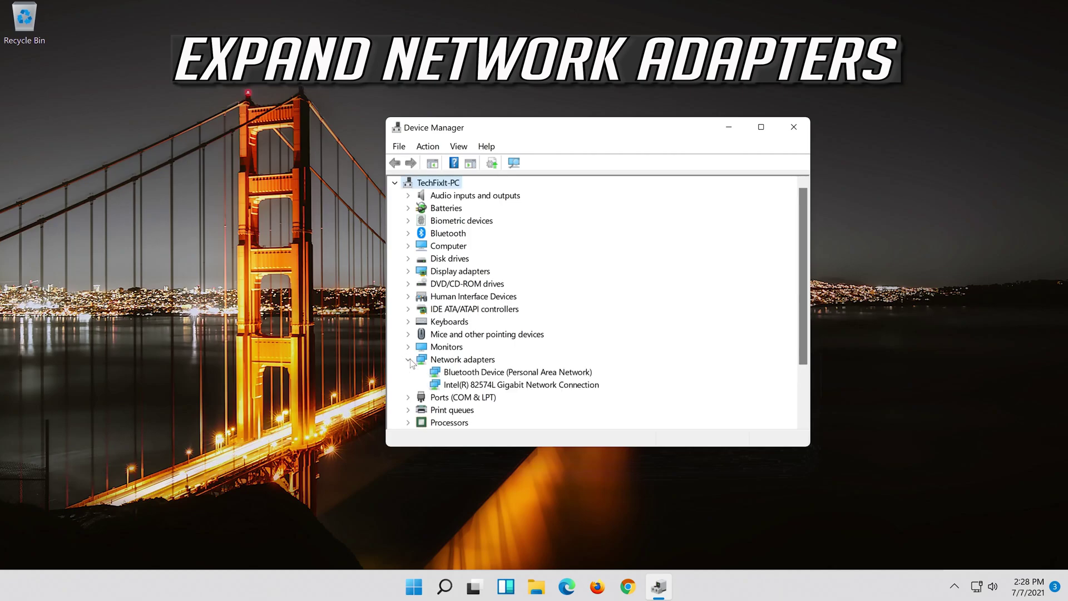
{"action": "left_click", "coordinate": [467, 384]}
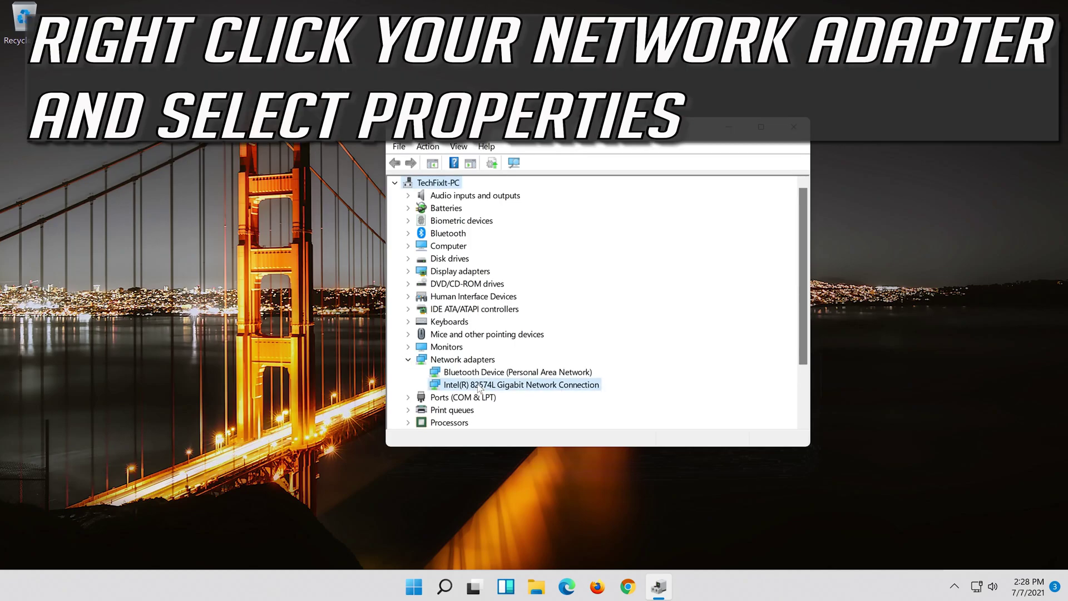
{"action": "right_click", "coordinate": [525, 389]}
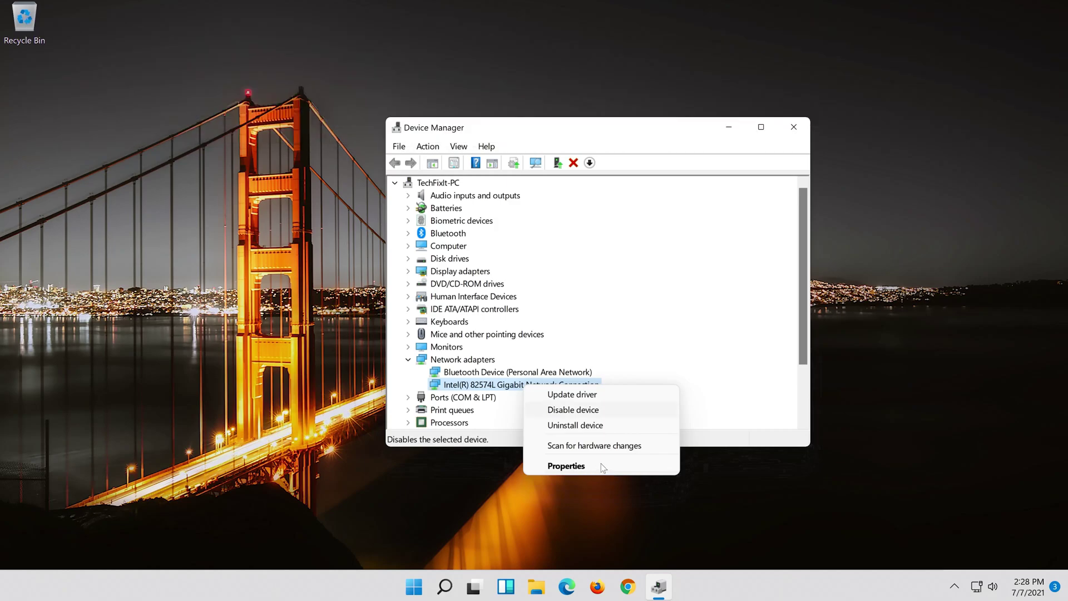
{"action": "left_click", "coordinate": [566, 466]}
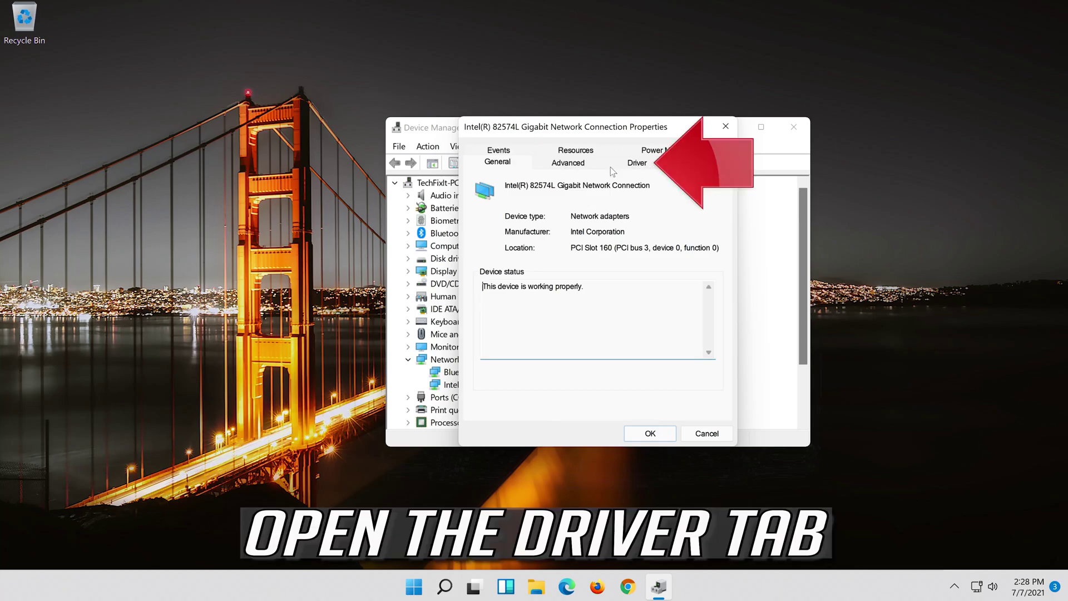
Step: Uninstall the Intel 82574L device from its Driver tab and confirm the removal
{"action": "left_click", "coordinate": [644, 167]}
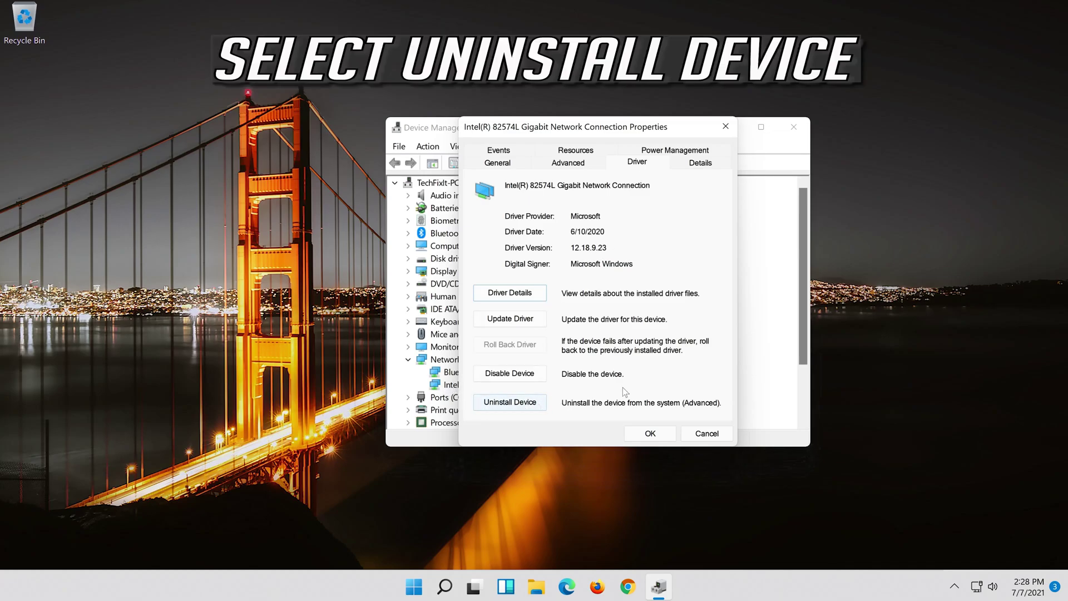
{"action": "left_click", "coordinate": [510, 402]}
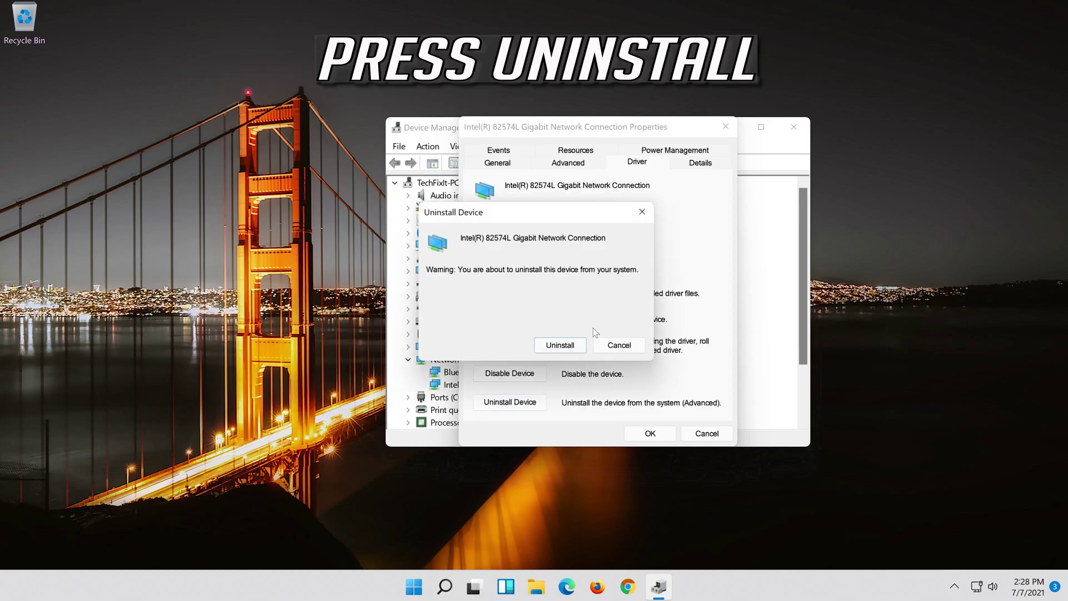
{"action": "left_click", "coordinate": [560, 346]}
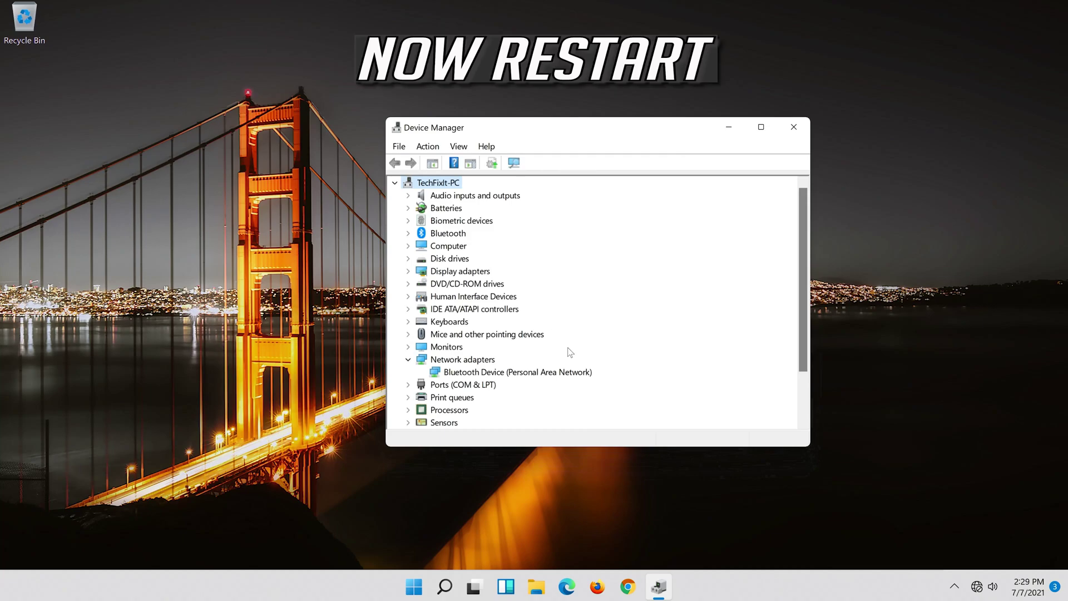
Step: Close Device Manager and restart Windows from the Start menu power button
{"action": "left_click", "coordinate": [801, 128]}
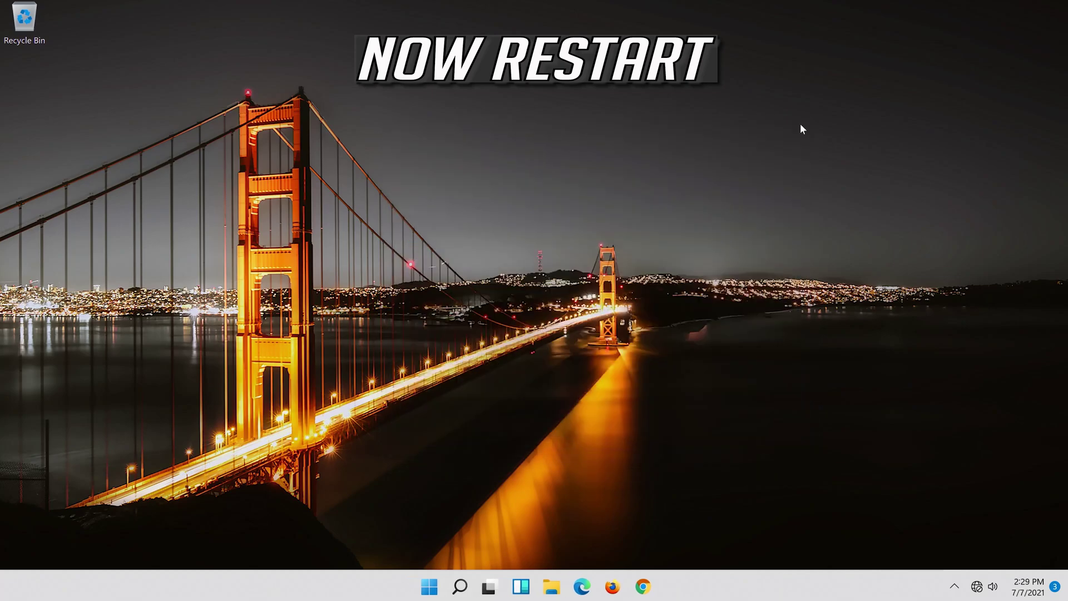
{"action": "left_click", "coordinate": [431, 586]}
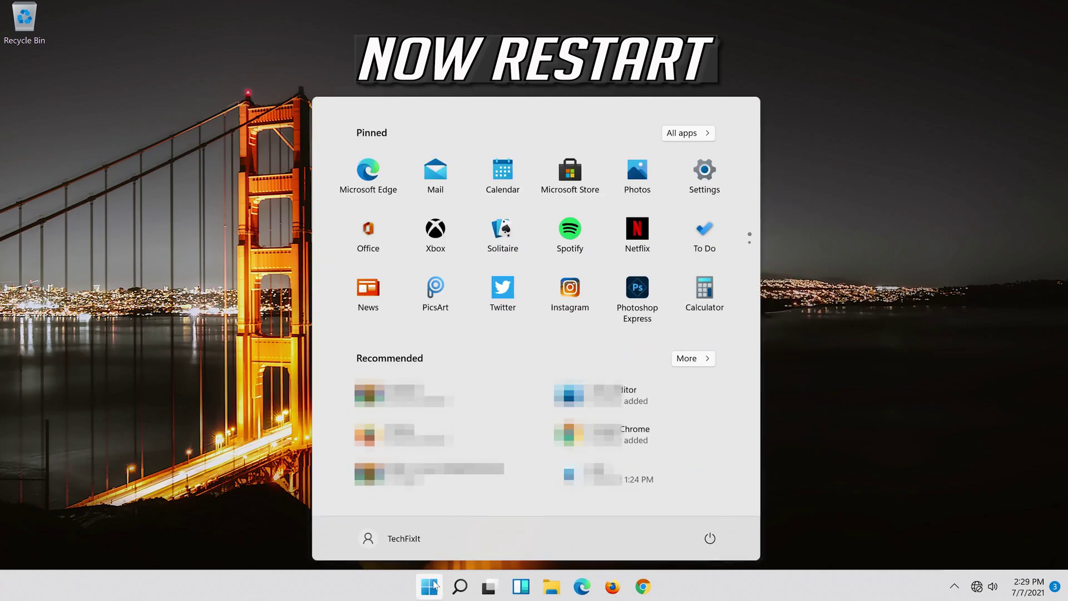
{"action": "left_click", "coordinate": [710, 537]}
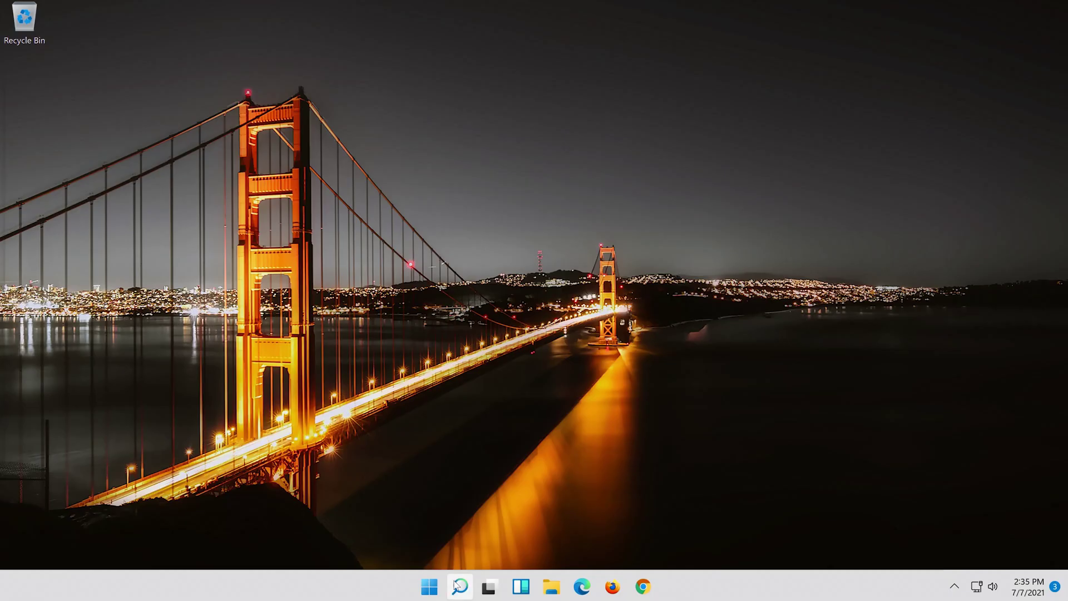
Step: Search for 'control panel' and launch the Control Panel best match
{"action": "left_click", "coordinate": [459, 587]}
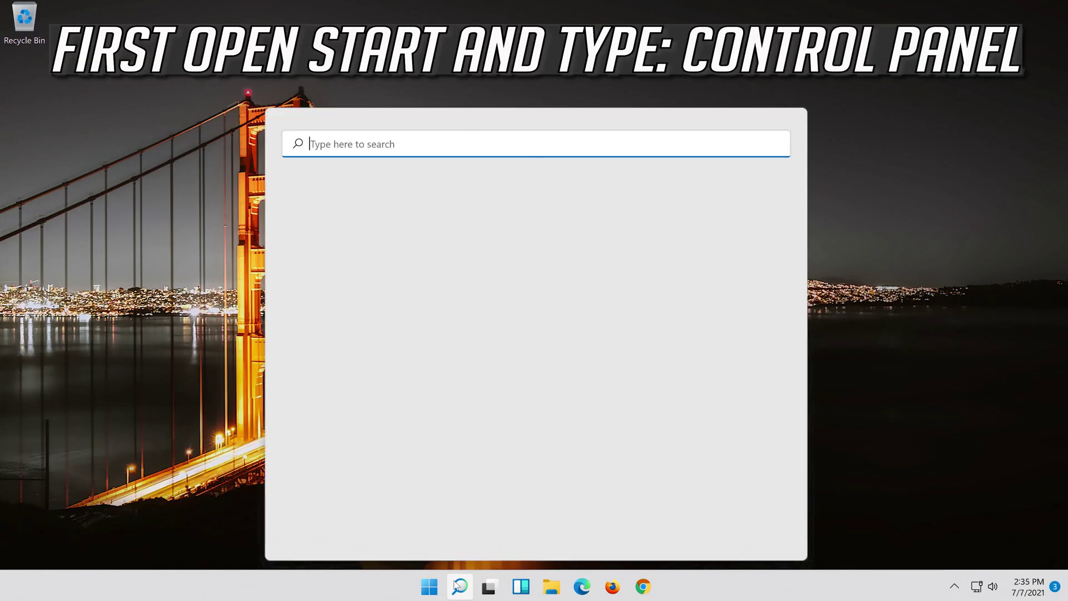
{"action": "type", "text": "c"}
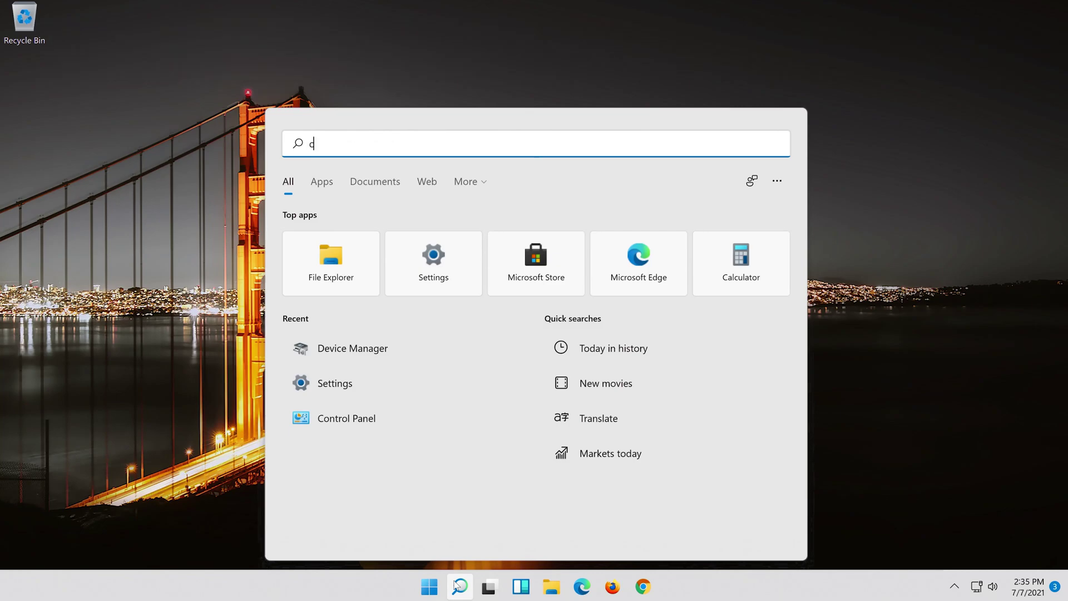
{"action": "type", "text": "ontrol panel"}
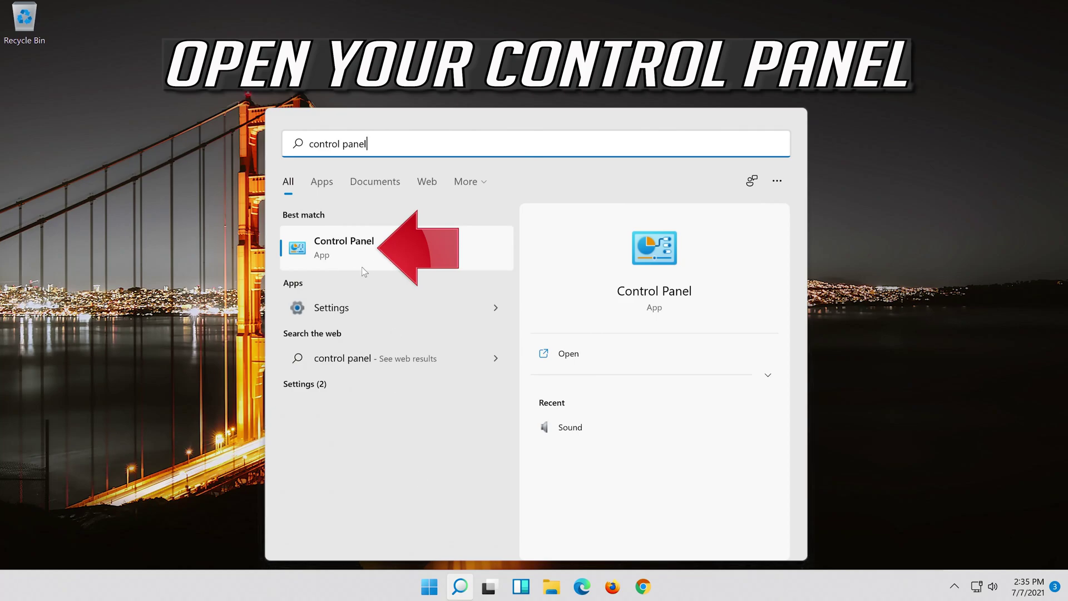
{"action": "left_click", "coordinate": [389, 262]}
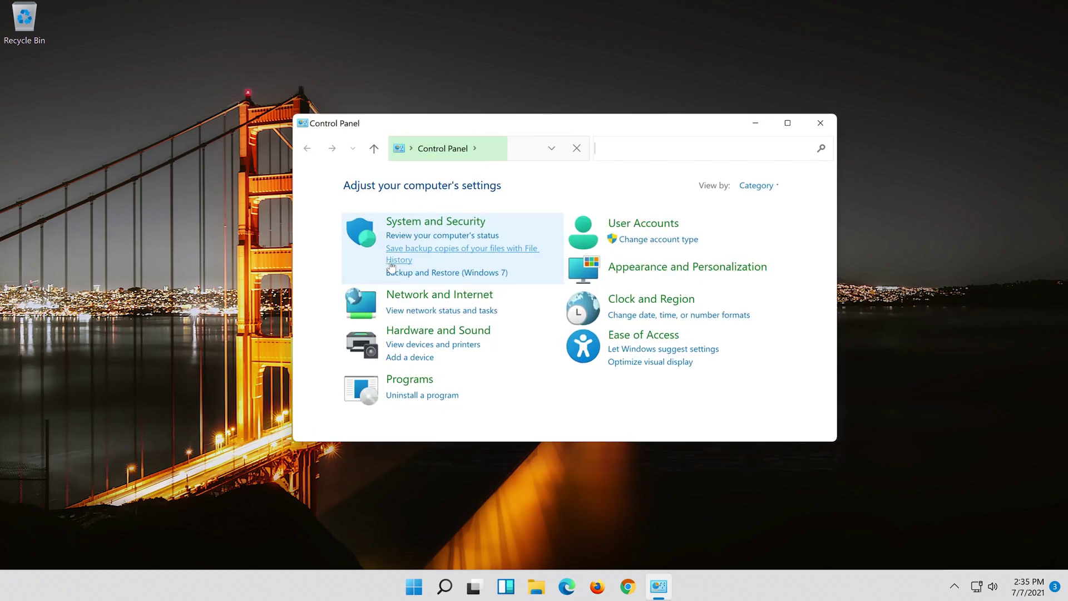
Step: Go to Network and Internet, then Network and Sharing Center
{"action": "left_click", "coordinate": [462, 295]}
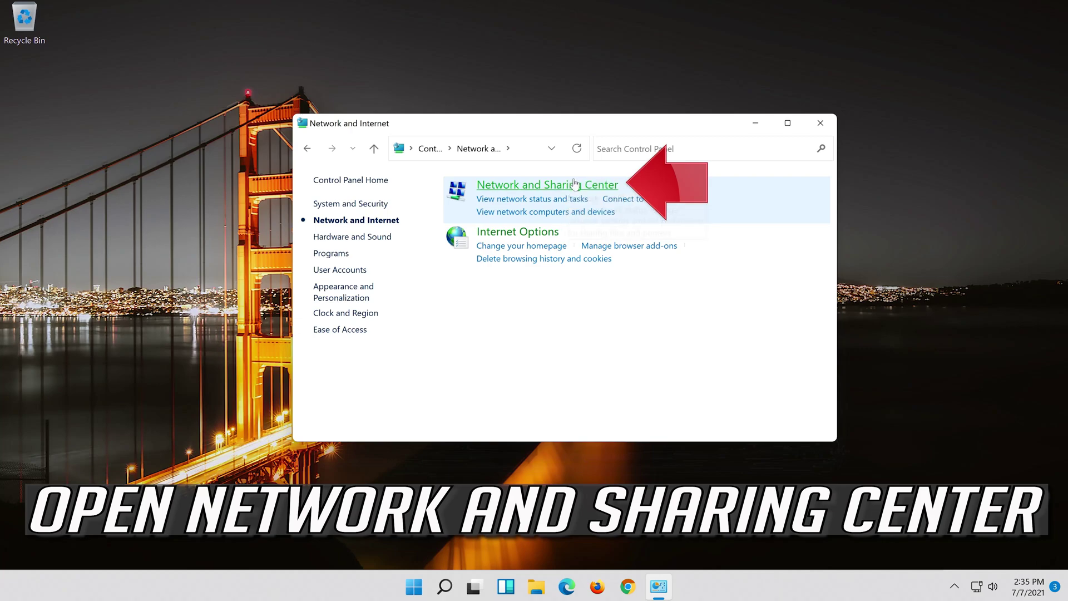
{"action": "left_click", "coordinate": [520, 184]}
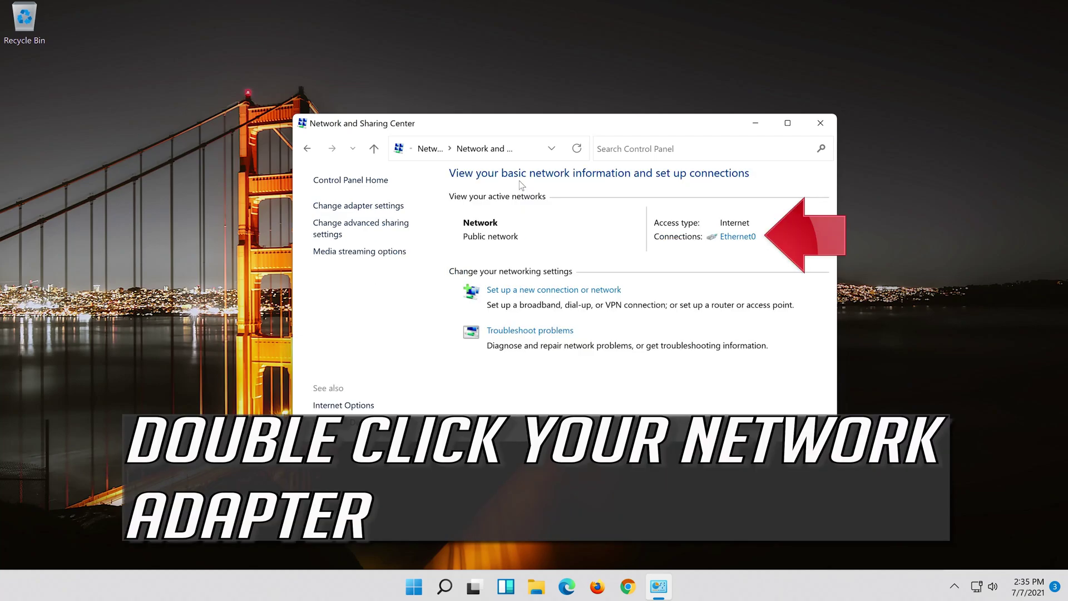
Step: Open Ethernet0 Status, then its Properties, and select Internet Protocol Version 4 (TCP/IPv4)
{"action": "left_click", "coordinate": [735, 237]}
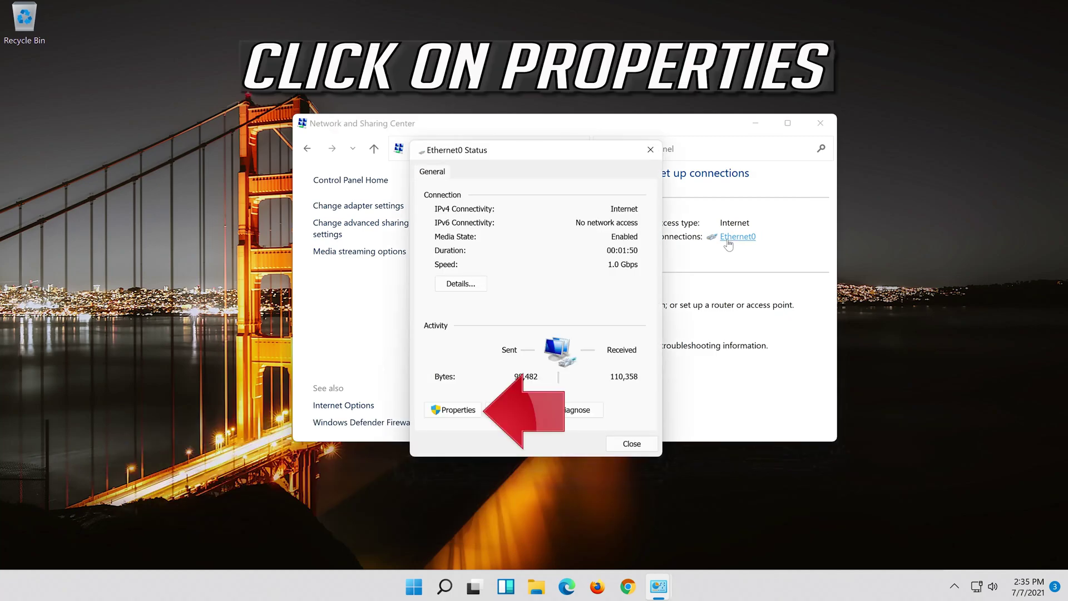
{"action": "left_click", "coordinate": [454, 410]}
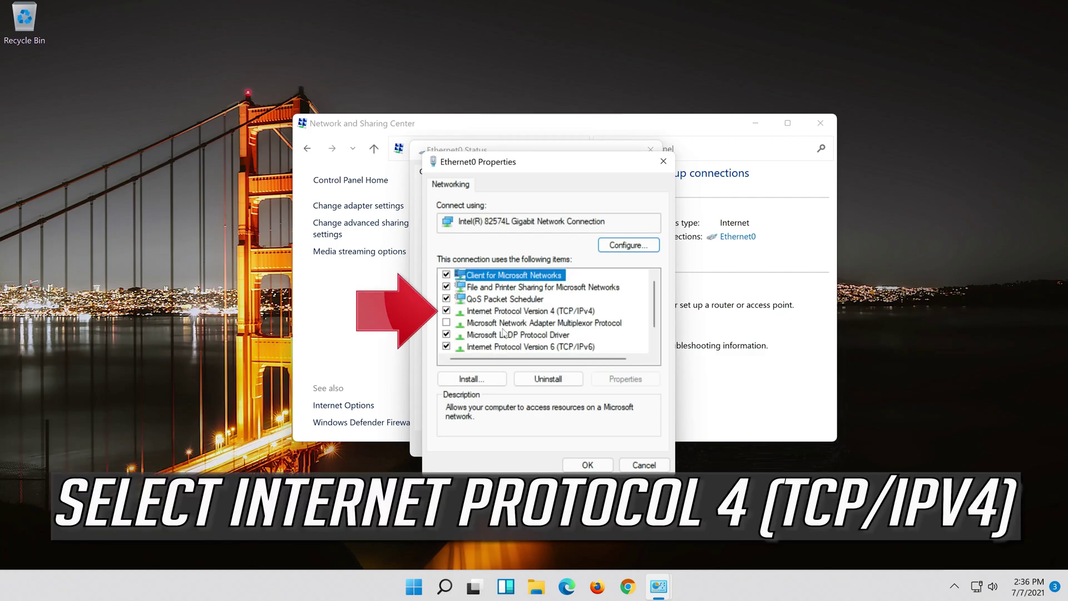
{"action": "left_click", "coordinate": [509, 312]}
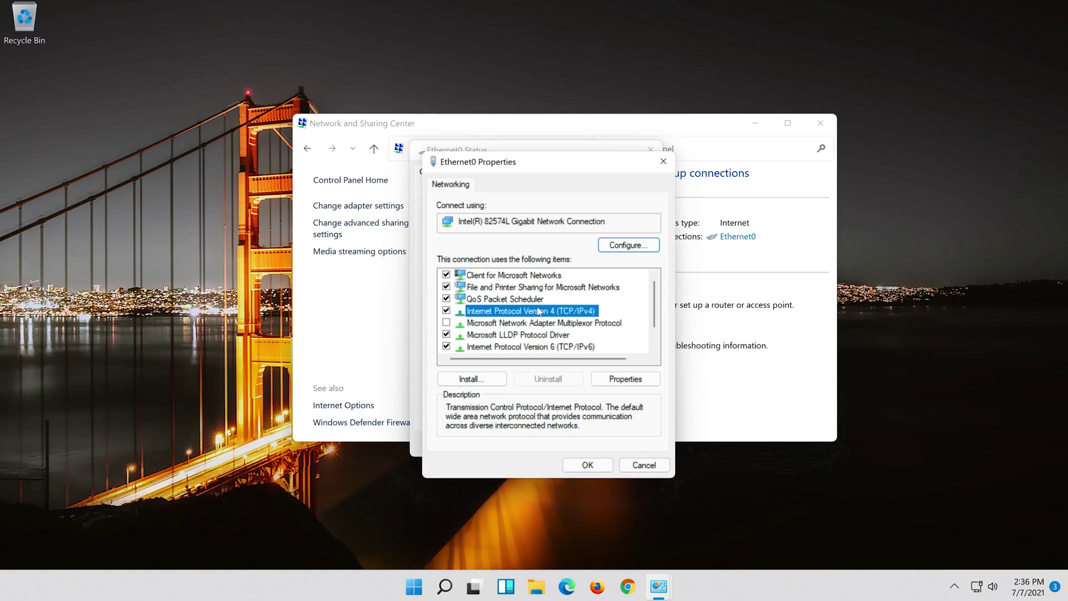
Step: In IPv4 Properties, use manual DNS servers 8.8.8.8 and 8.8.4.4, and save with OK
{"action": "left_click", "coordinate": [625, 380]}
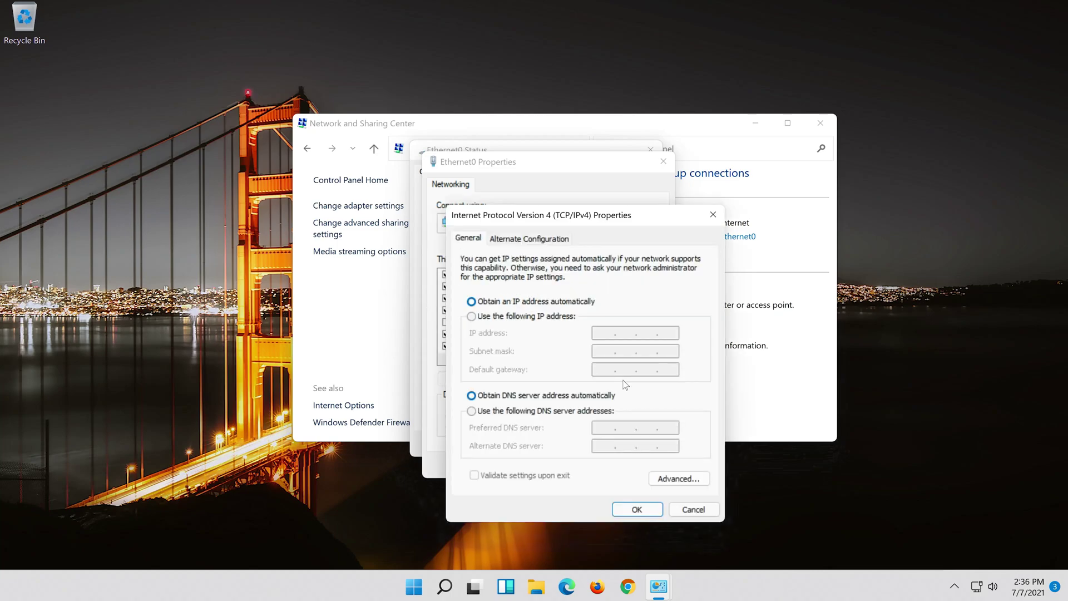
{"action": "left_click", "coordinate": [471, 411]}
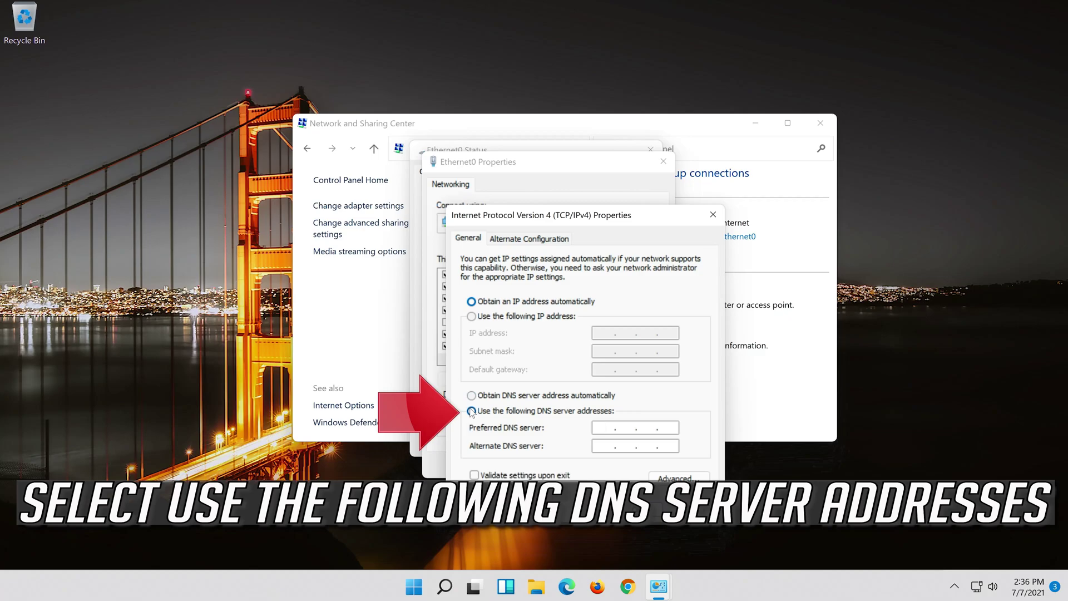
{"action": "left_click", "coordinate": [606, 427]}
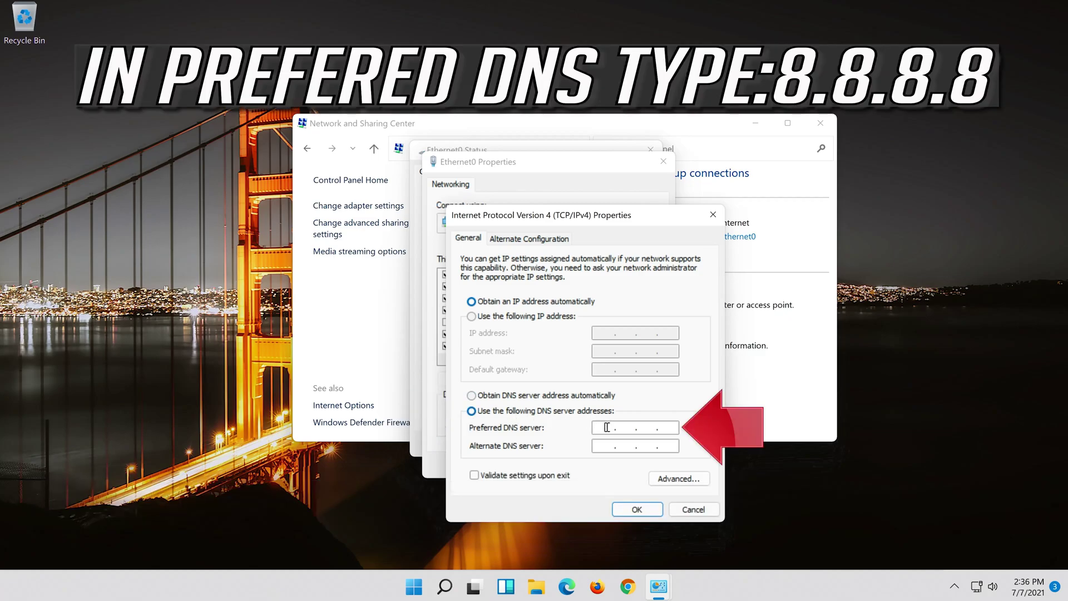
{"action": "type", "text": "8"}
{"action": "type", "text": ".8"}
{"action": "left_click", "coordinate": [605, 446]}
{"action": "type", "text": "8."}
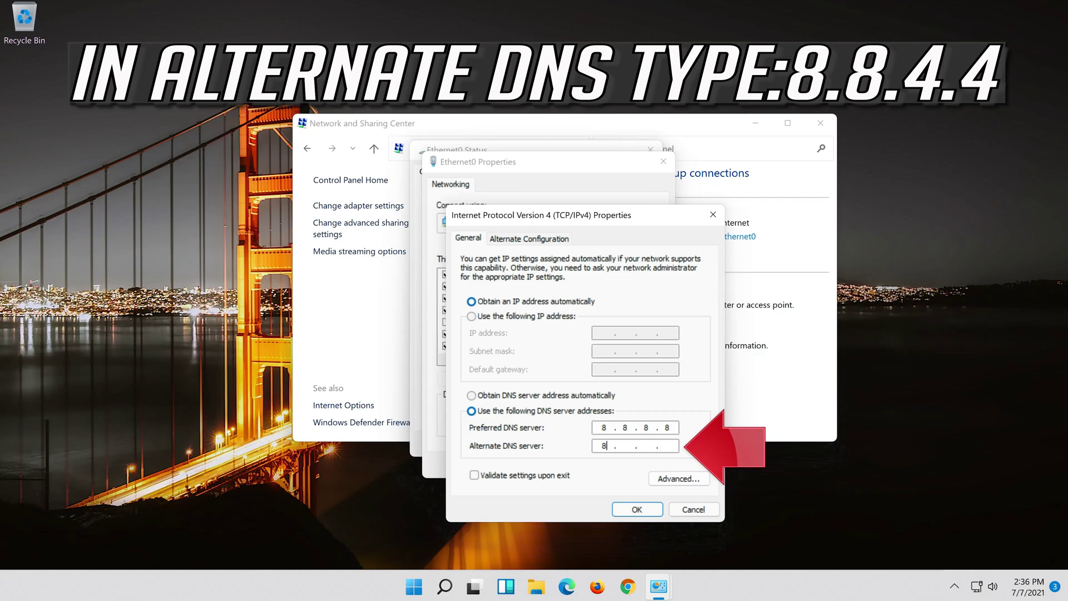
{"action": "type", "text": "8"}
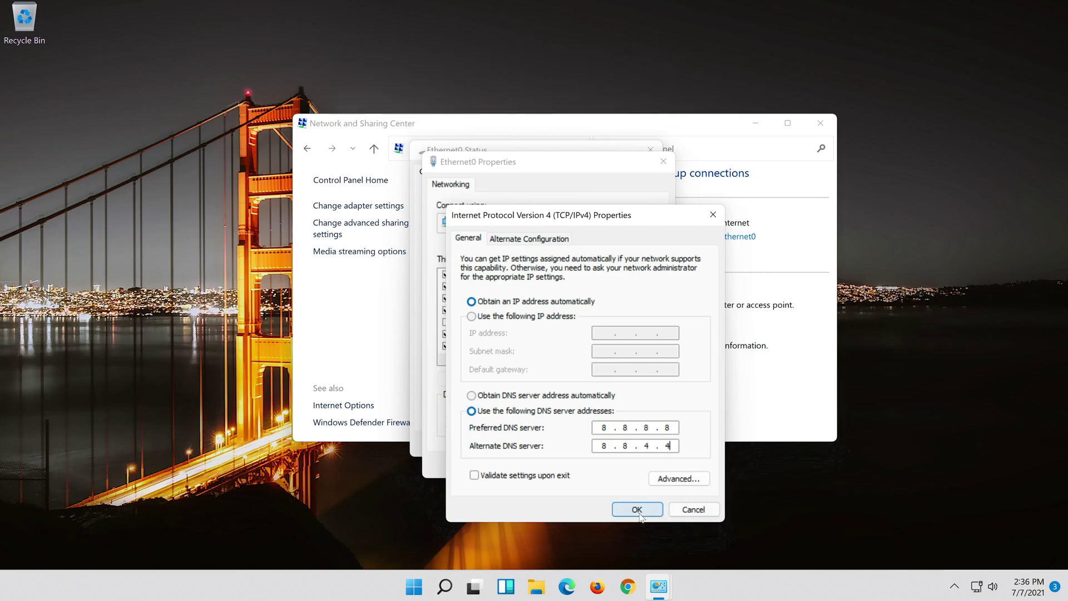
{"action": "left_click", "coordinate": [636, 509]}
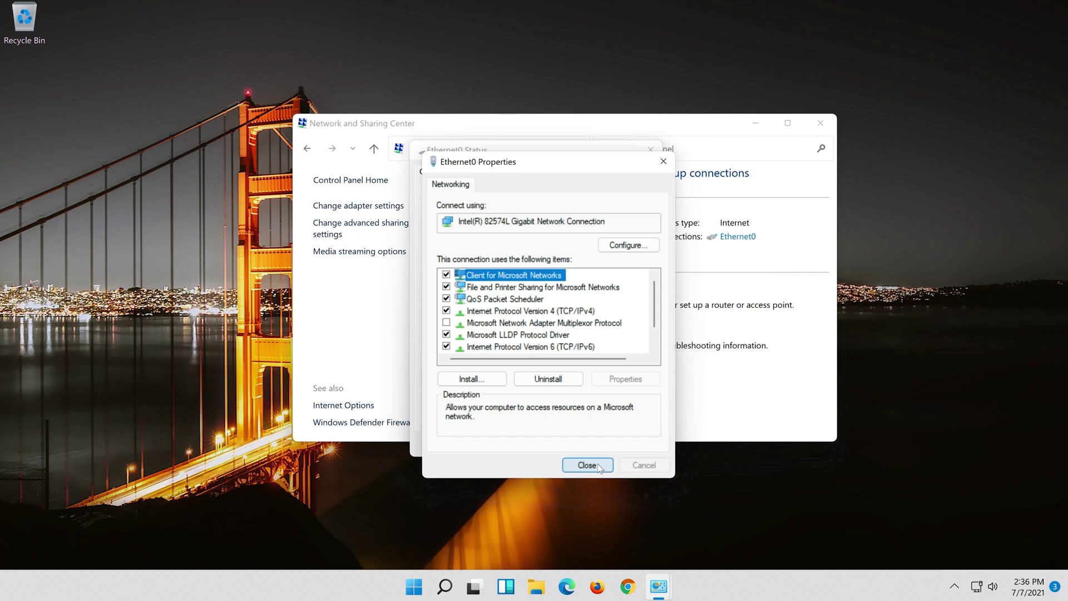
Step: Close Ethernet0 Properties, Ethernet0 Status, and the Network and Sharing Center windows
{"action": "left_click", "coordinate": [599, 466]}
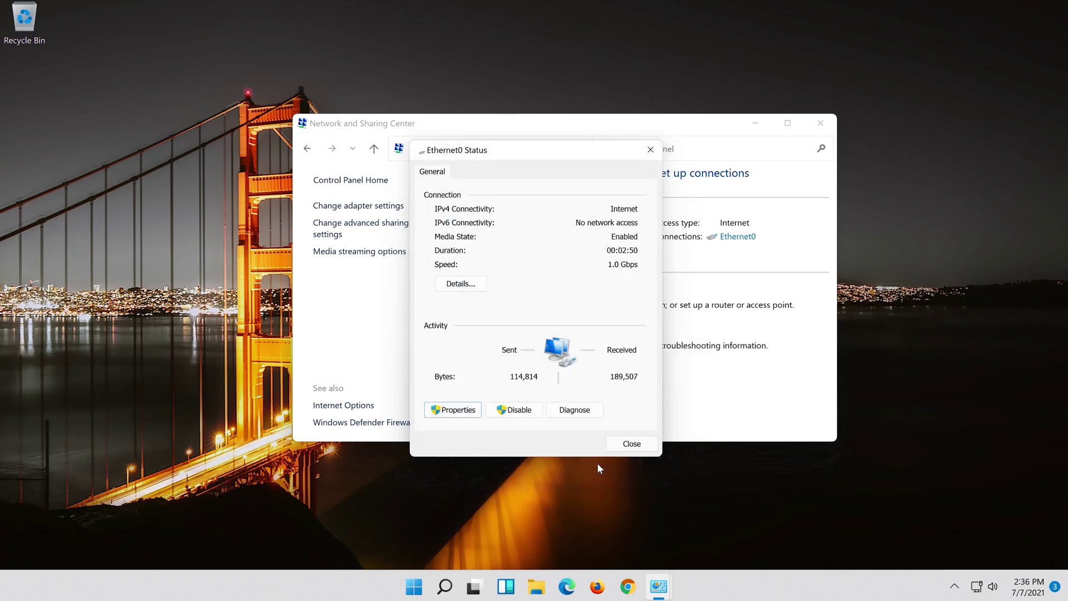
{"action": "left_click", "coordinate": [628, 446]}
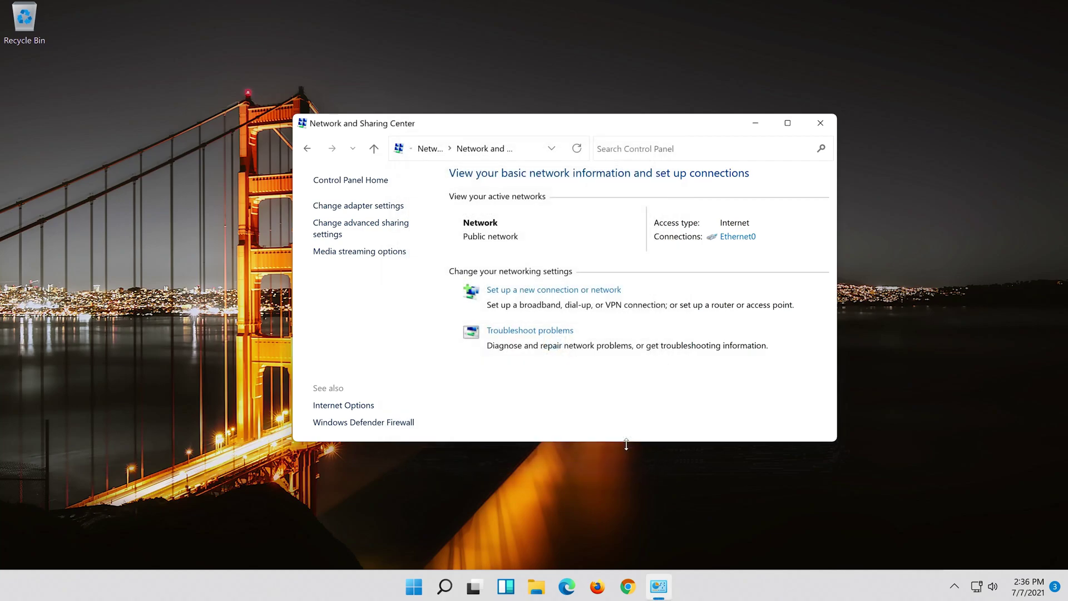
{"action": "left_click", "coordinate": [823, 119]}
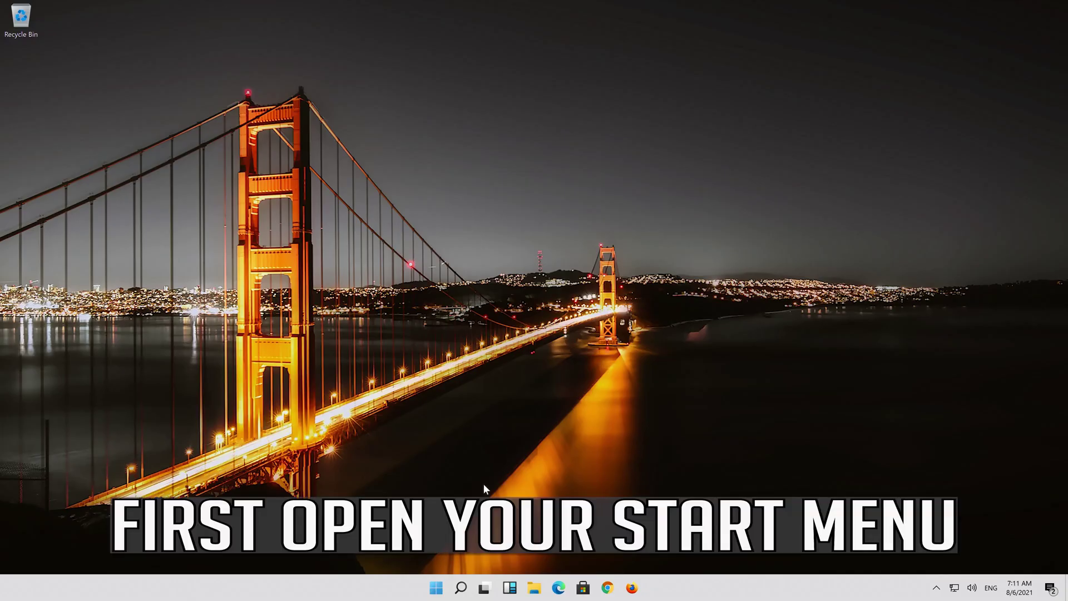
Step: Search Start for 'services' and launch the Services console
{"action": "left_click", "coordinate": [438, 585]}
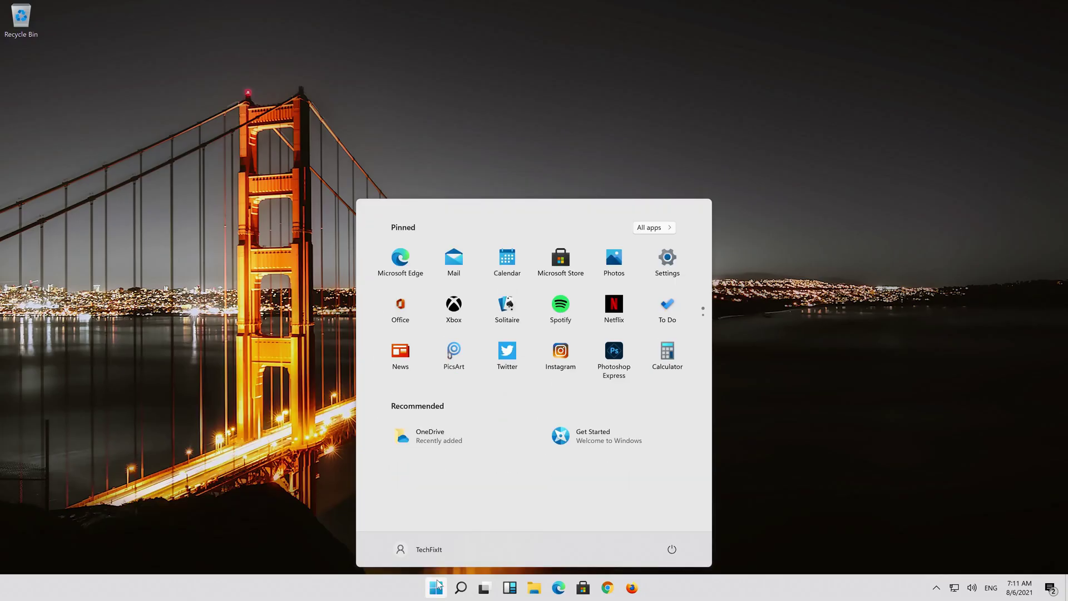
{"action": "type", "text": "serv"}
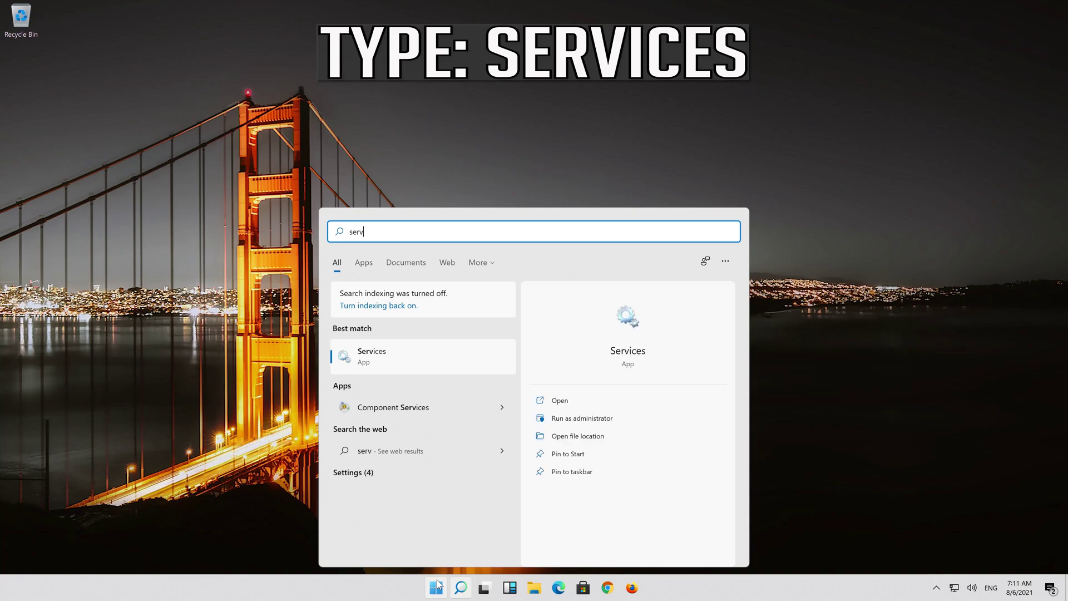
{"action": "type", "text": "ices"}
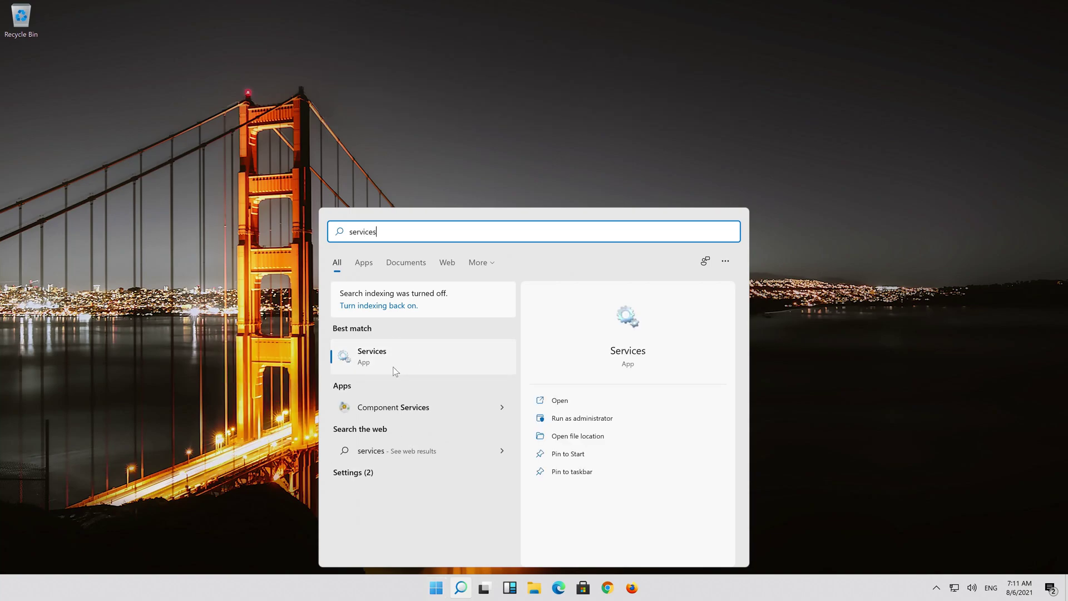
{"action": "left_click", "coordinate": [435, 355]}
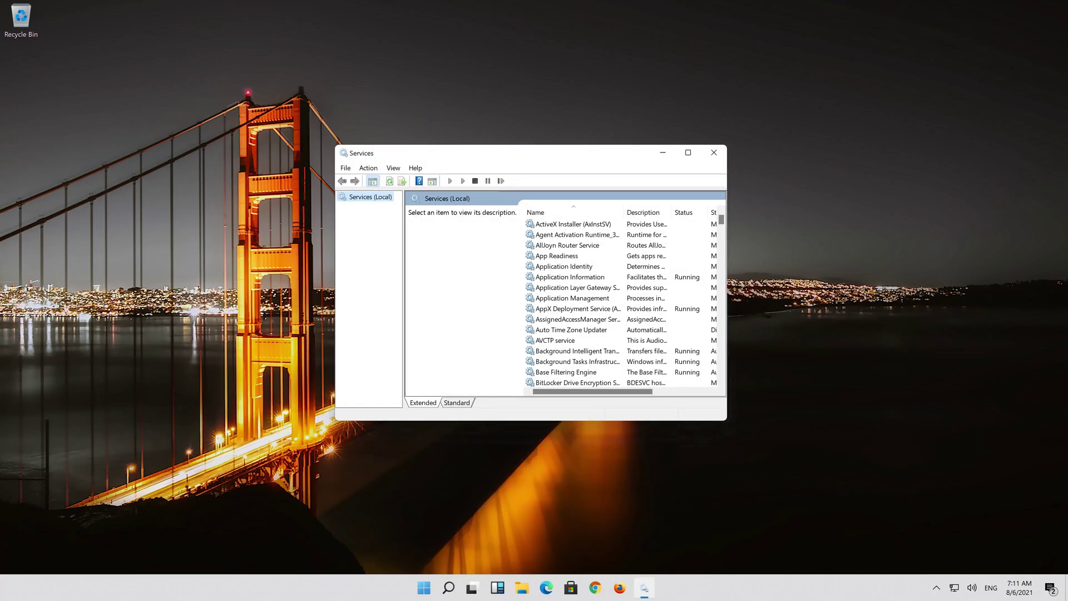
Step: Select WLAN AutoConfig in the services list and open its context menu
{"action": "left_click", "coordinate": [538, 329]}
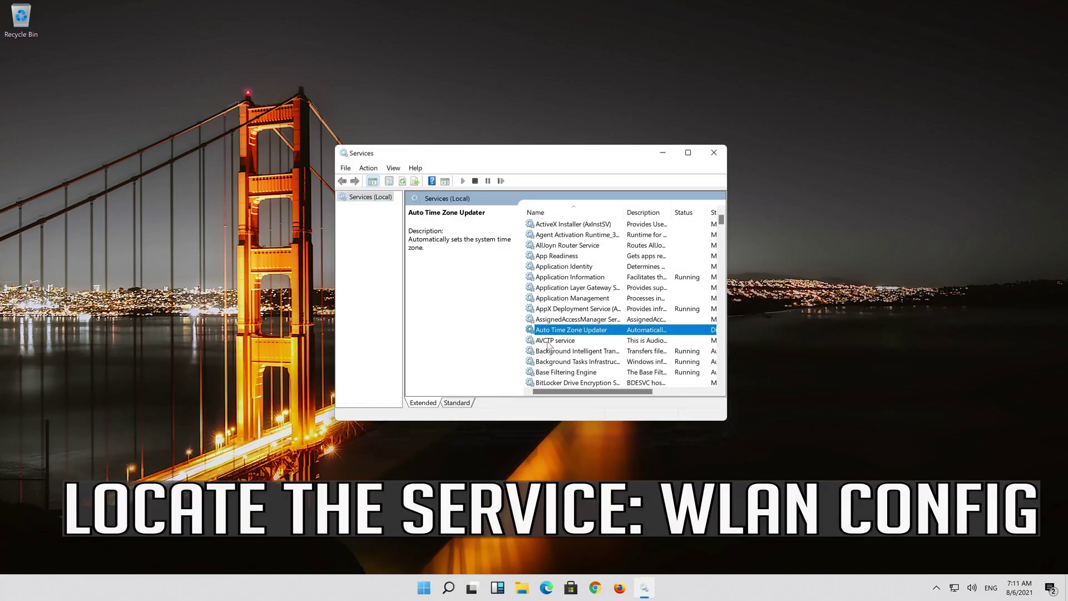
{"action": "scroll", "coordinate": [542, 342], "scroll_direction": "down", "scroll_amount": 8}
{"action": "scroll", "coordinate": [549, 345], "scroll_direction": "down", "scroll_amount": 8}
{"action": "scroll", "coordinate": [549, 346], "scroll_direction": "down", "scroll_amount": 5}
{"action": "scroll", "coordinate": [548, 346], "scroll_direction": "down", "scroll_amount": 5}
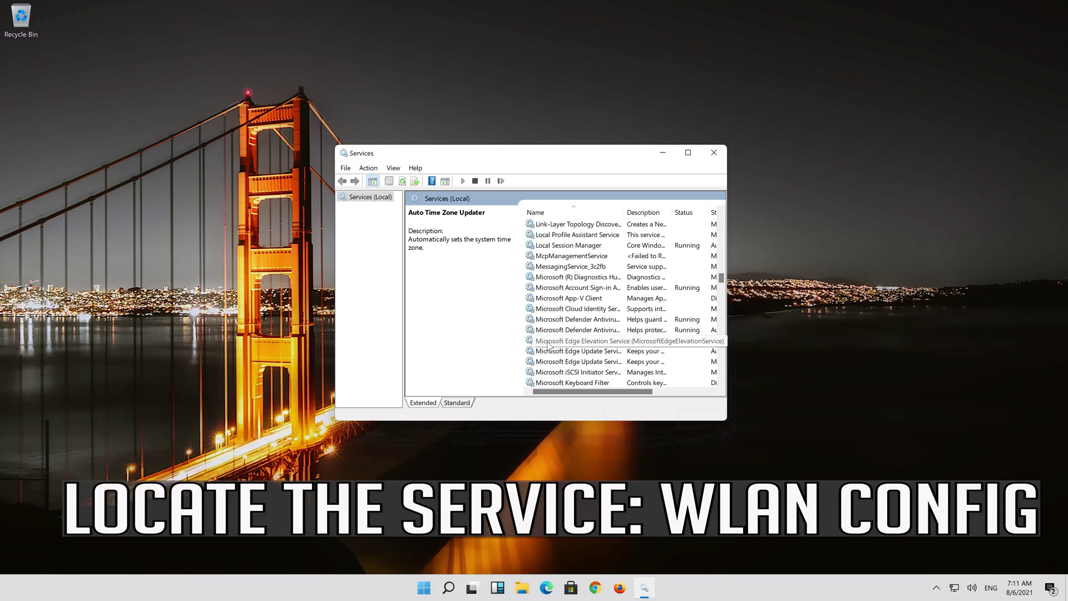
{"action": "scroll", "coordinate": [548, 347], "scroll_direction": "down", "scroll_amount": 5}
{"action": "scroll", "coordinate": [548, 345], "scroll_direction": "down", "scroll_amount": 5}
{"action": "scroll", "coordinate": [548, 346], "scroll_direction": "down", "scroll_amount": 8}
{"action": "scroll", "coordinate": [548, 346], "scroll_direction": "down", "scroll_amount": 10}
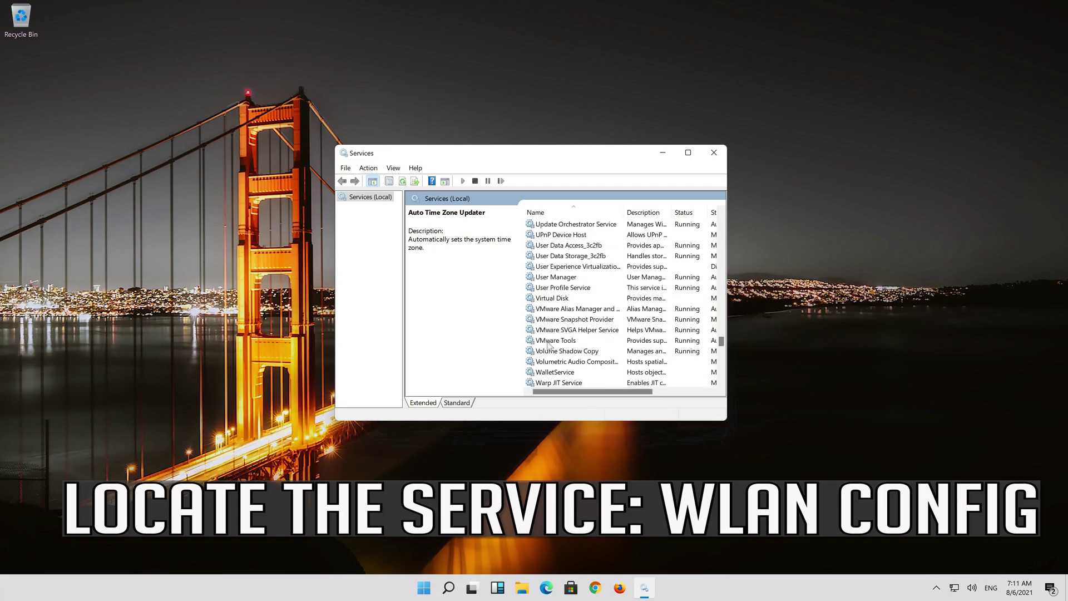
{"action": "scroll", "coordinate": [549, 346], "scroll_direction": "down", "scroll_amount": 10}
{"action": "scroll", "coordinate": [549, 346], "scroll_direction": "down", "scroll_amount": 8}
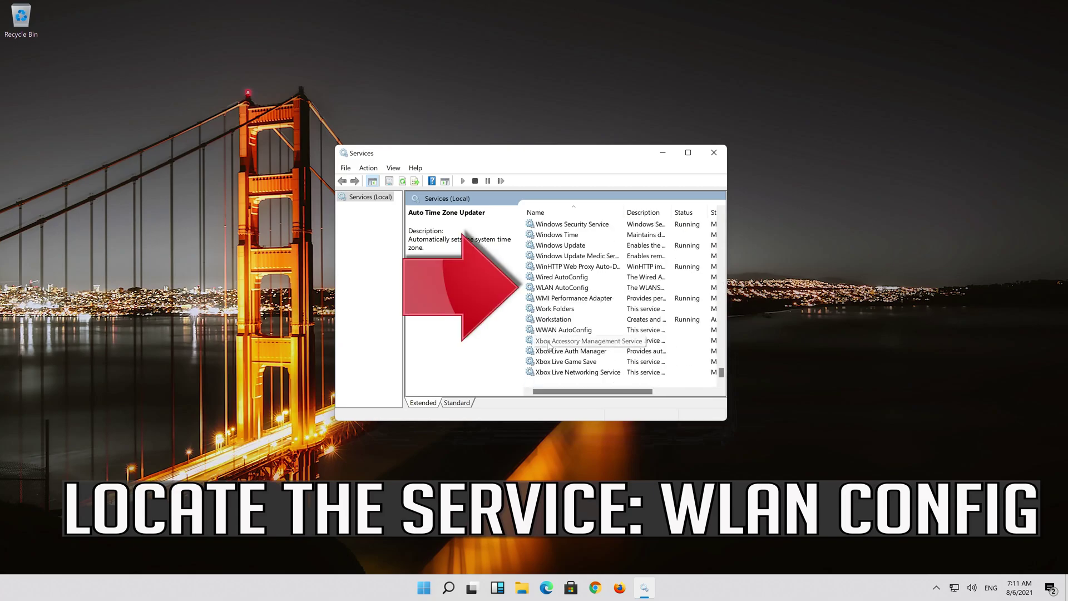
{"action": "left_click", "coordinate": [555, 290]}
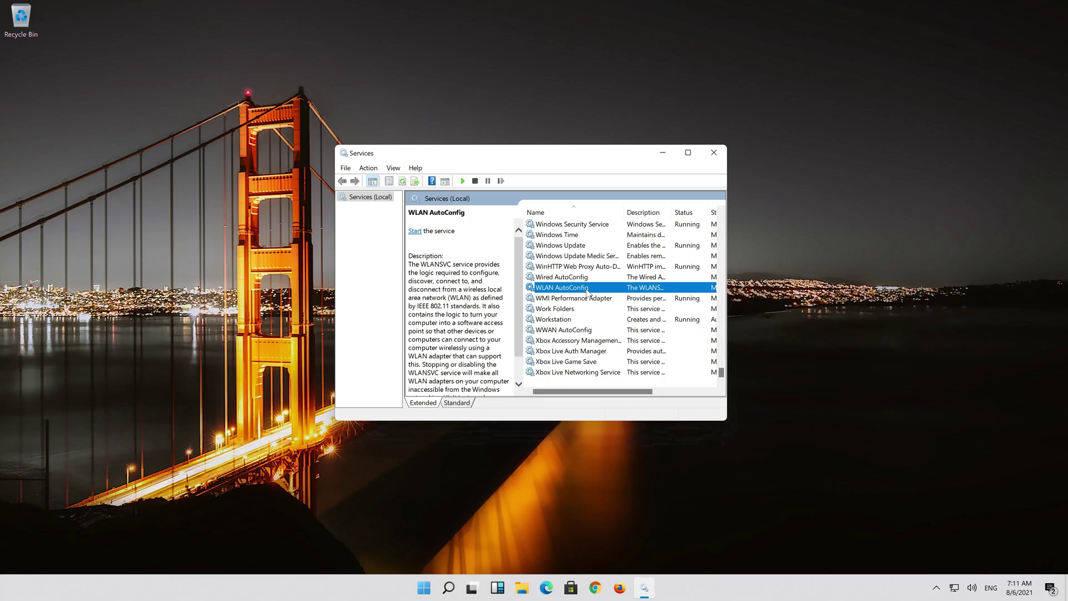
{"action": "right_click", "coordinate": [588, 292]}
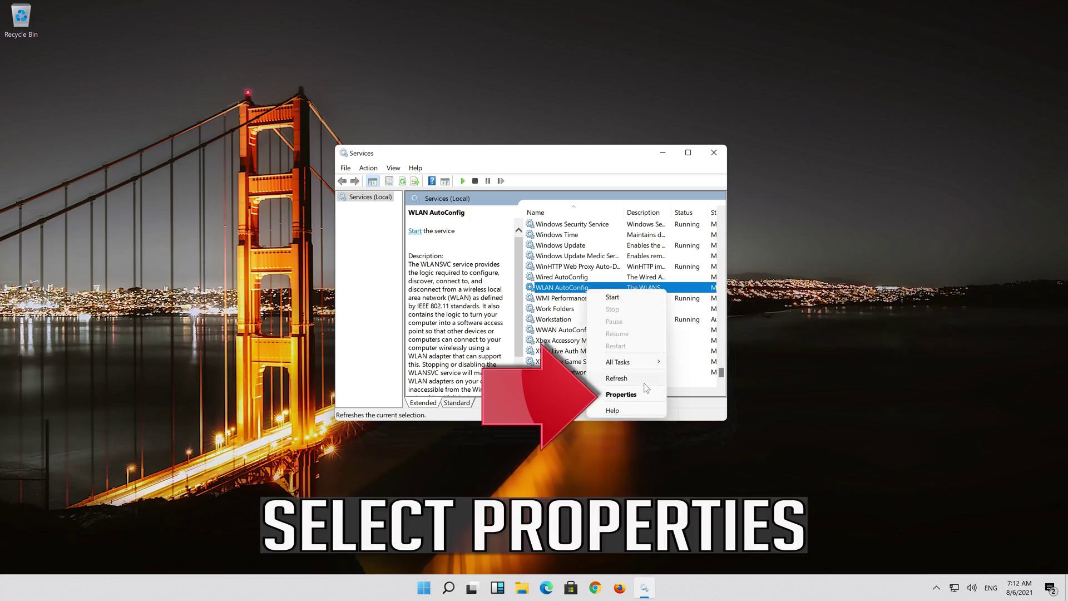
Step: Set WLAN AutoConfig's startup type to Automatic in its Properties and save
{"action": "left_click", "coordinate": [623, 394]}
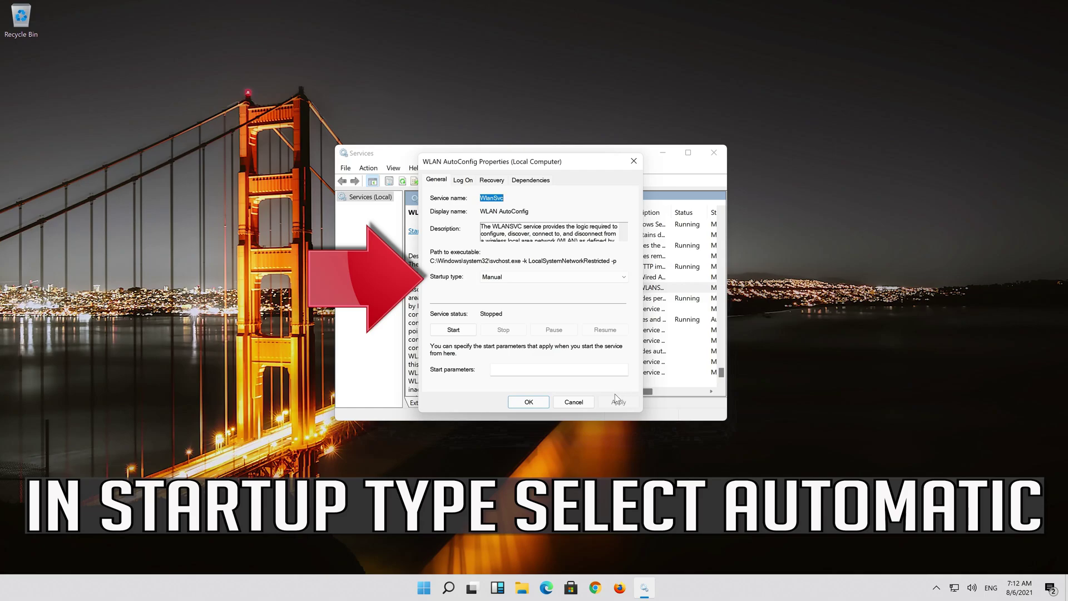
{"action": "left_click", "coordinate": [531, 277]}
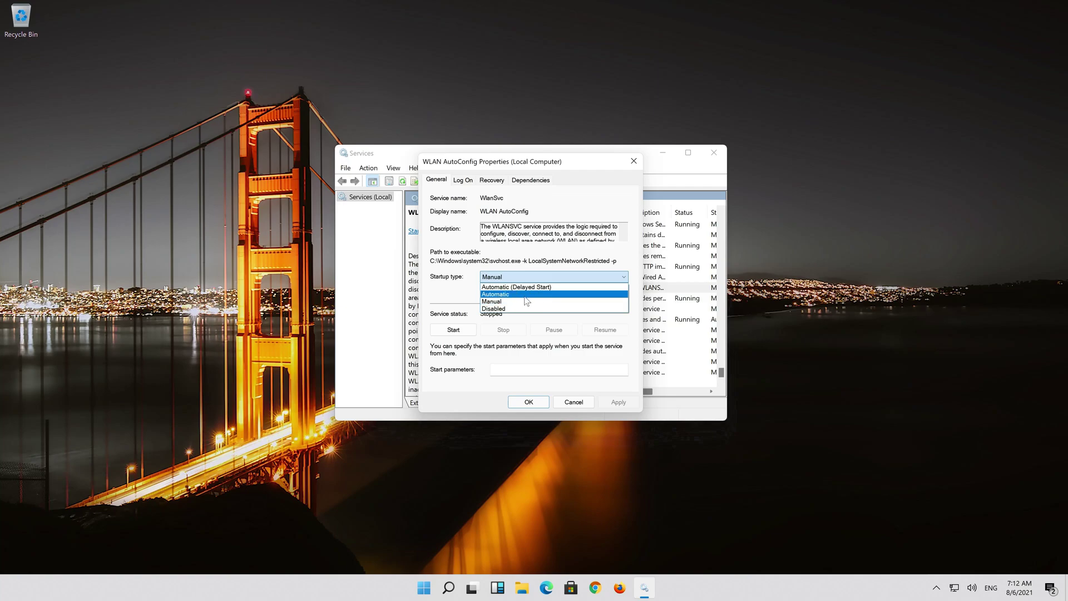
{"action": "left_click", "coordinate": [526, 295]}
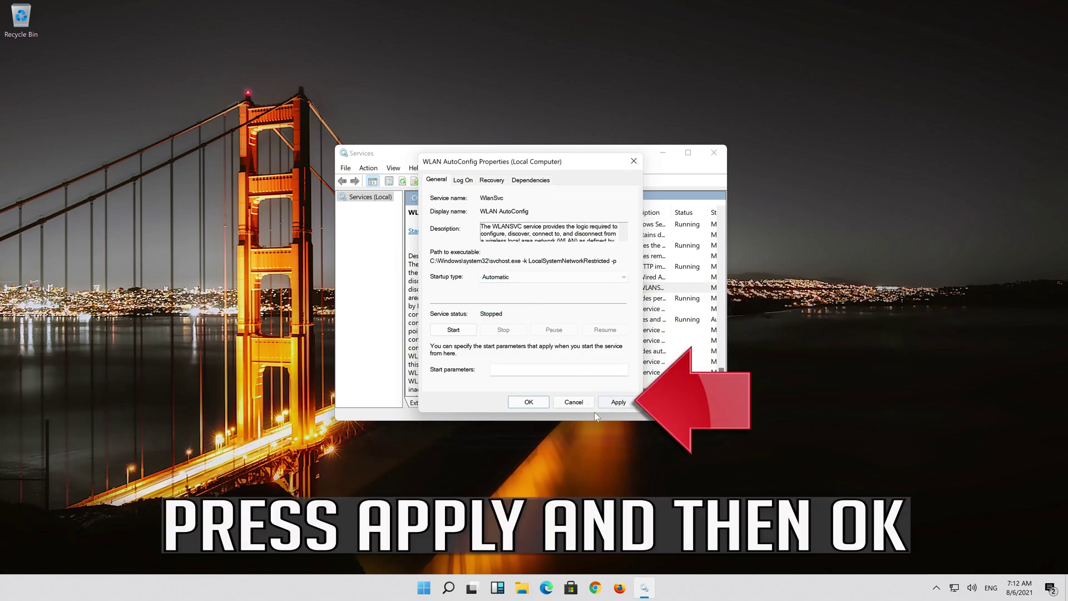
{"action": "left_click", "coordinate": [616, 404]}
{"action": "left_click", "coordinate": [533, 404]}
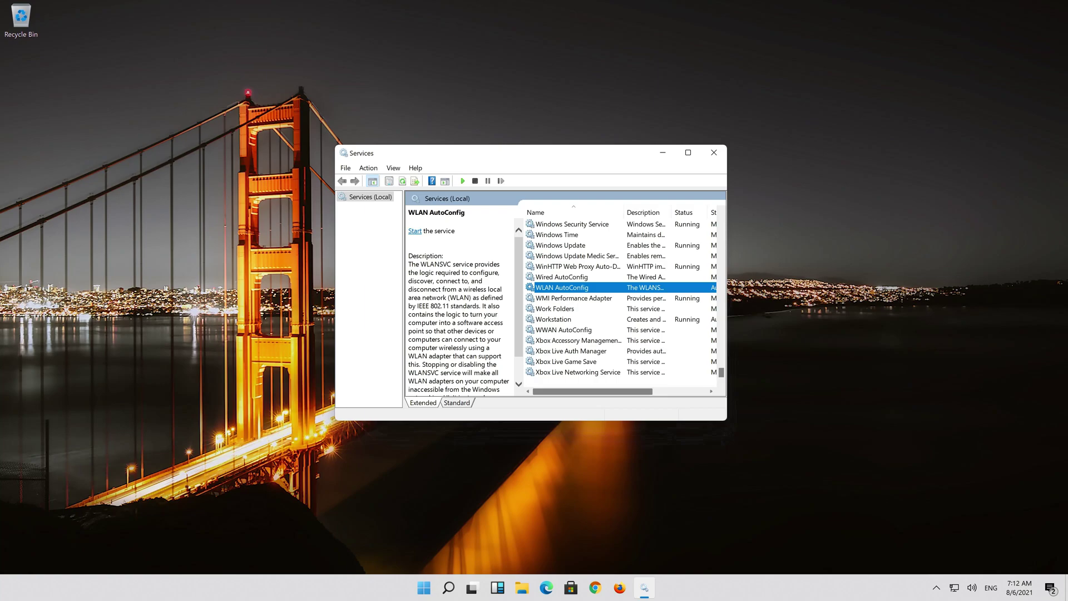
Step: Start WLAN AutoConfig using the 'Start the service' link in the description pane
{"action": "left_click", "coordinate": [415, 230]}
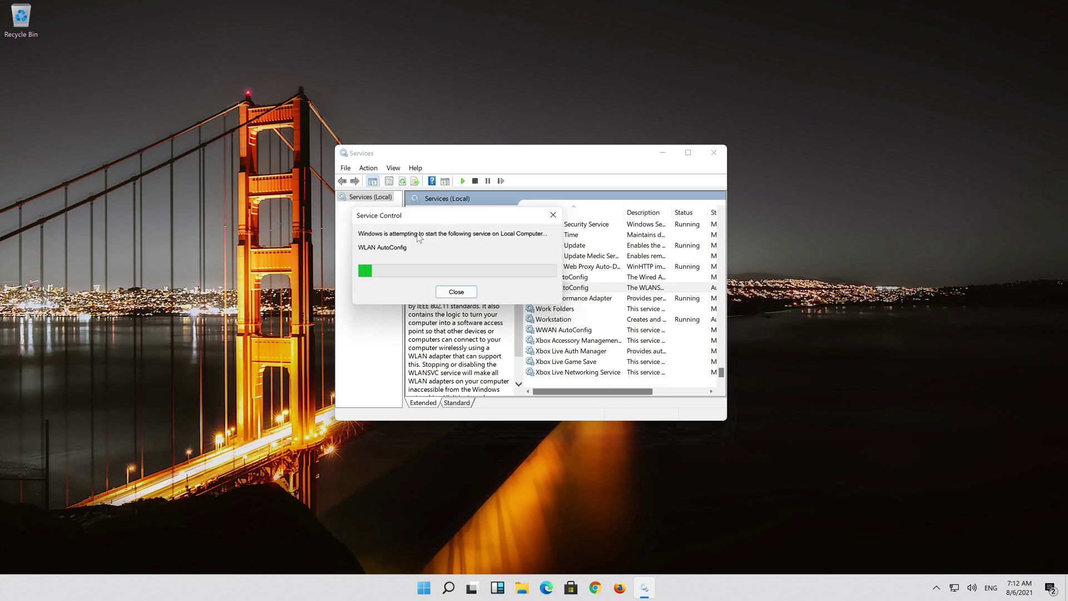